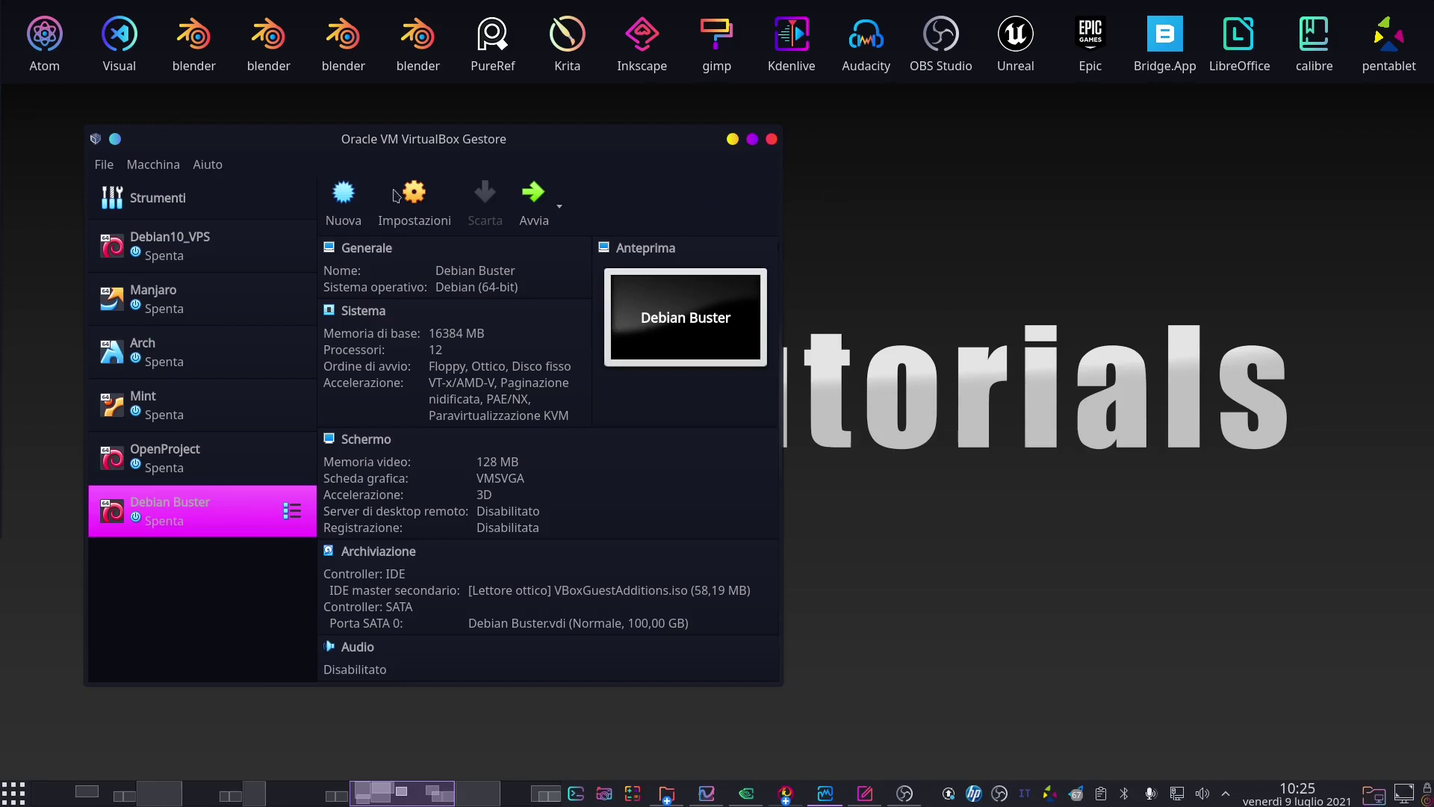
Step: Open the Virtual Media Manager from the global tools and select the 40 GB home.vdi disk
{"action": "left_click", "coordinate": [105, 167]}
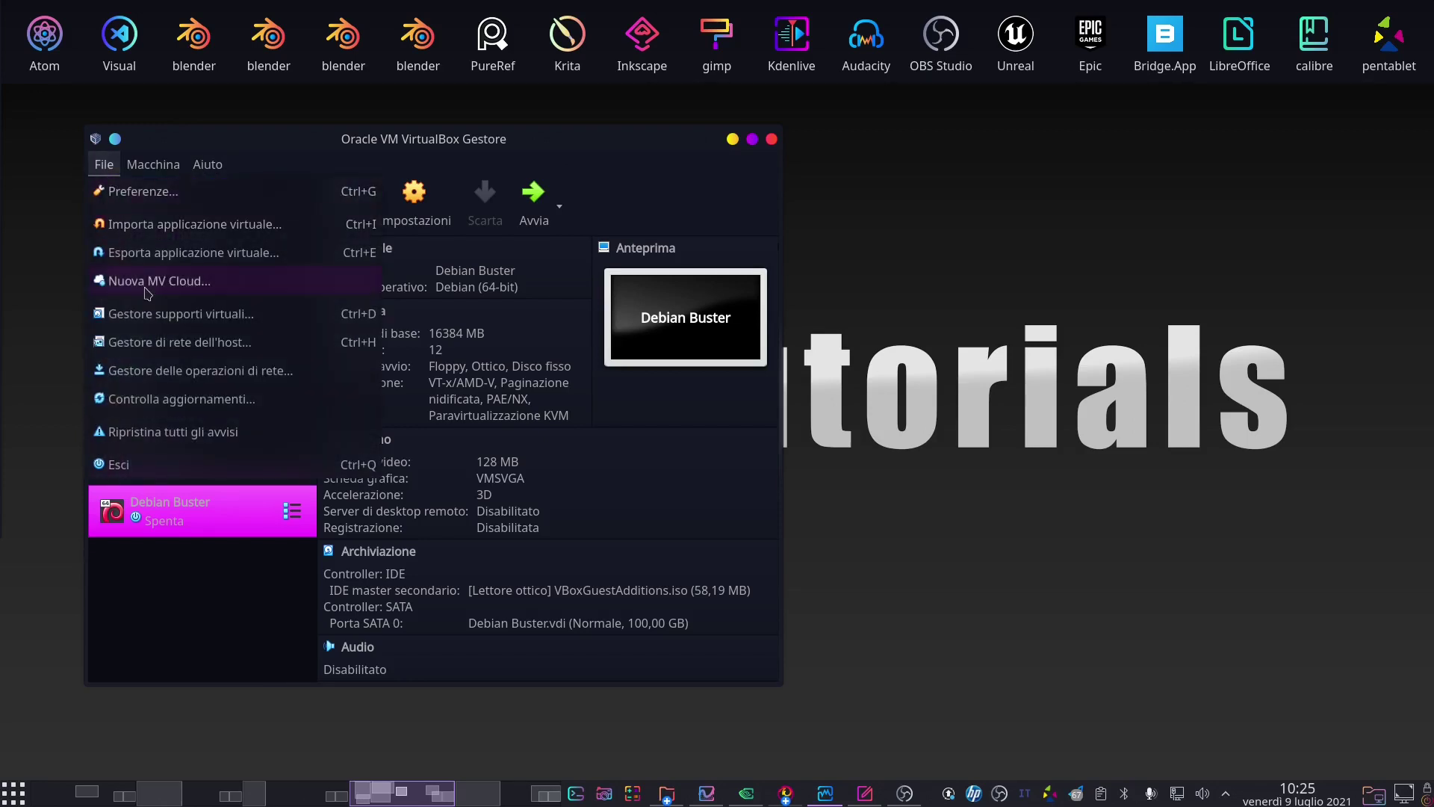
{"action": "left_click", "coordinate": [171, 316]}
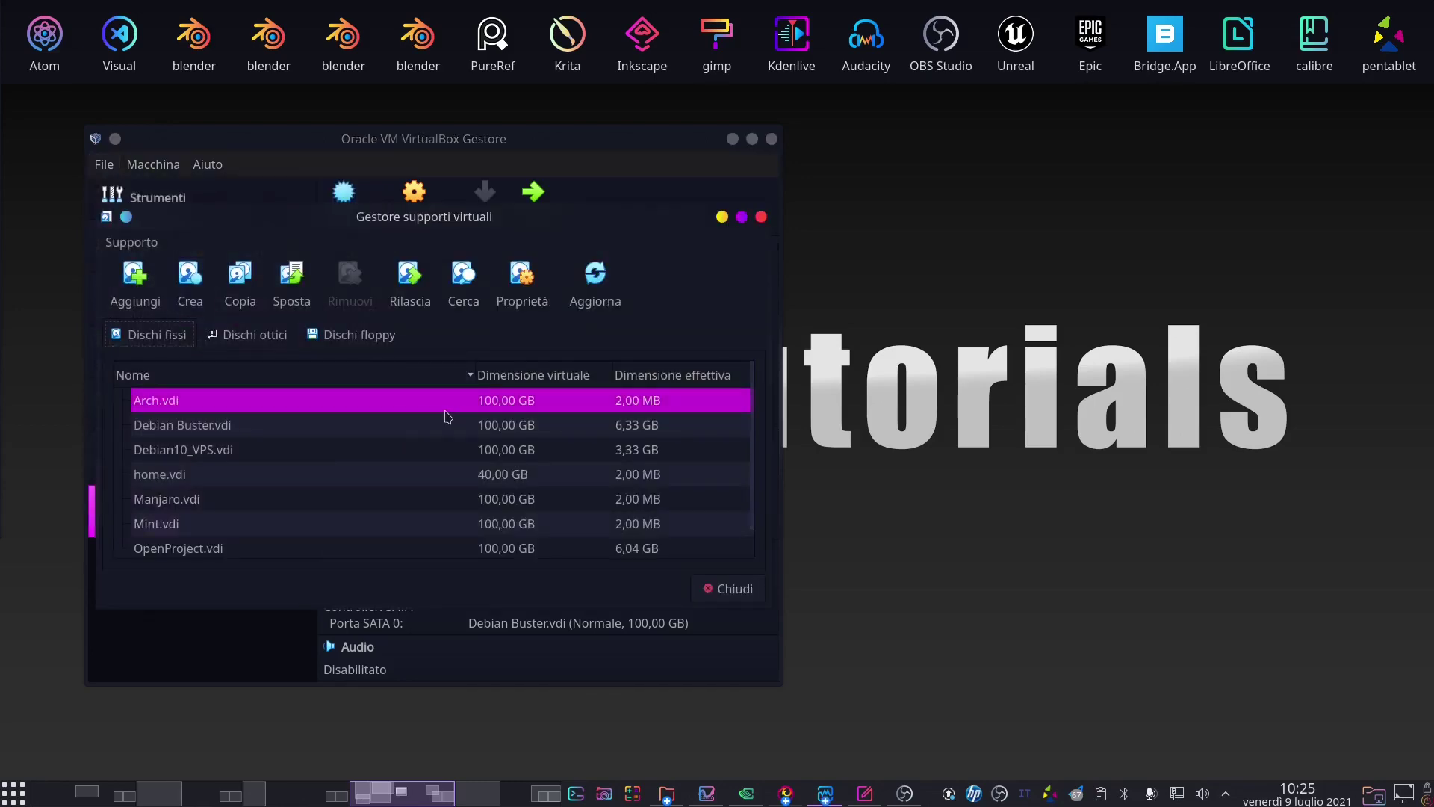
{"action": "left_click_drag", "start_coordinate": [478, 228], "coordinate": [752, 349]}
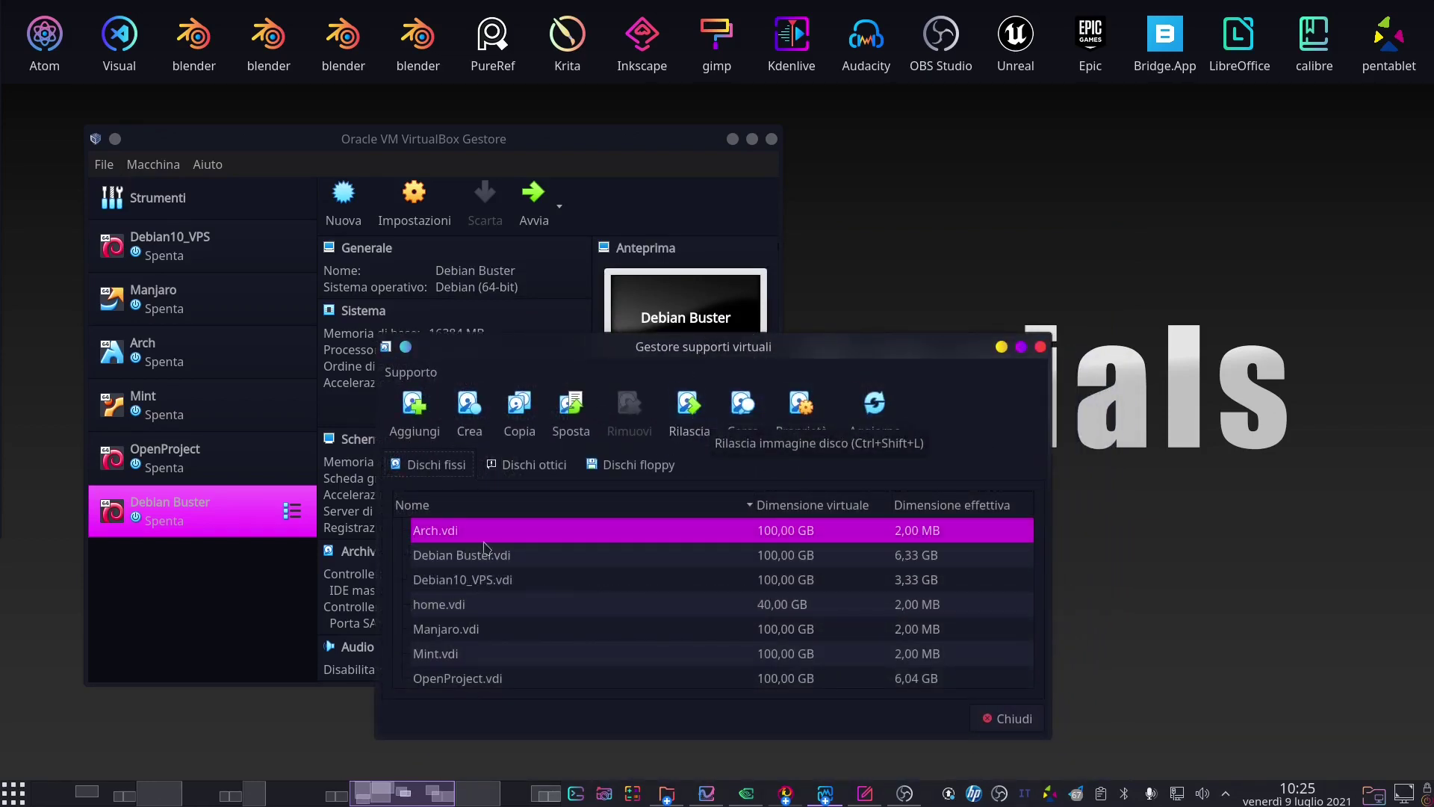
{"action": "left_click", "coordinate": [462, 607]}
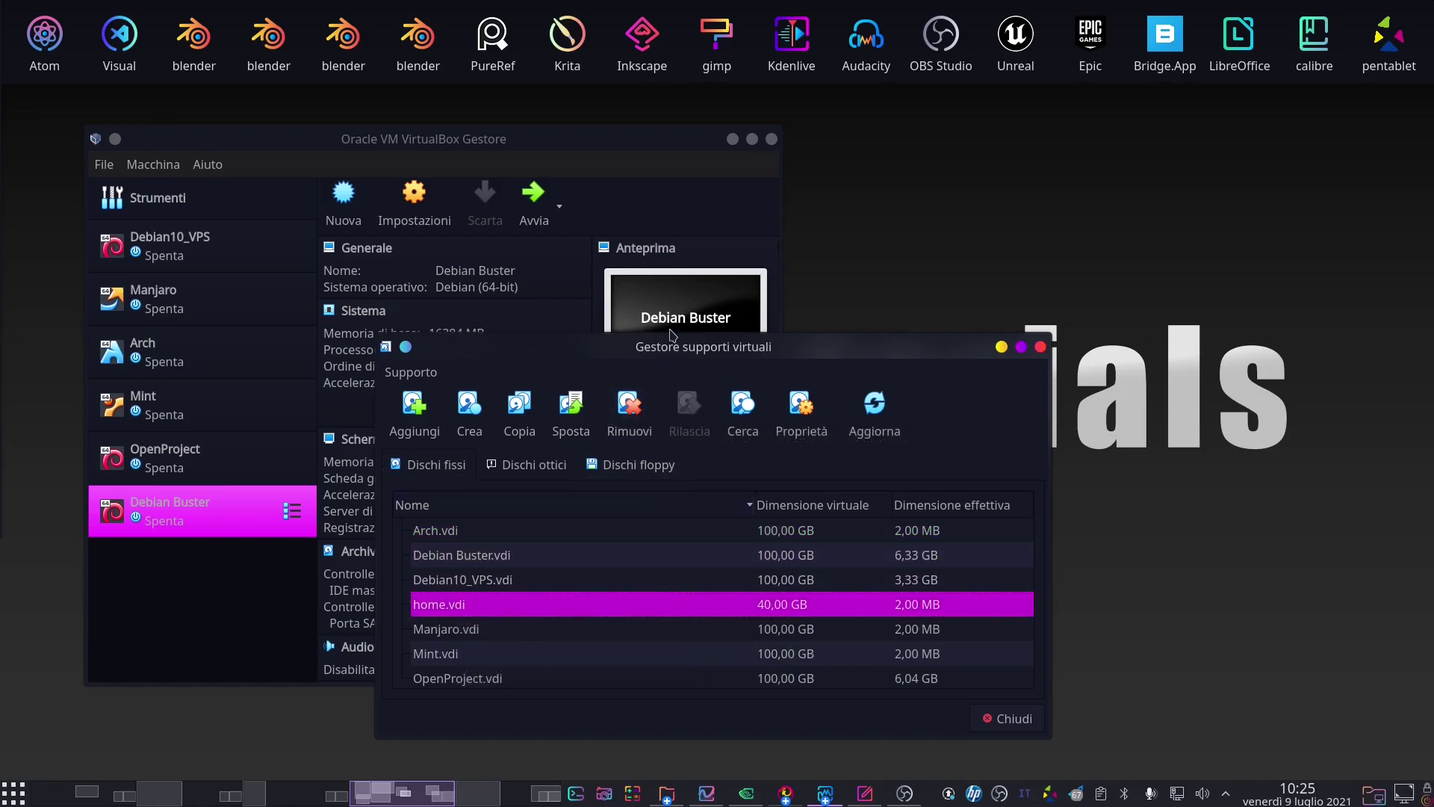
{"action": "left_click_drag", "start_coordinate": [671, 345], "coordinate": [671, 265]}
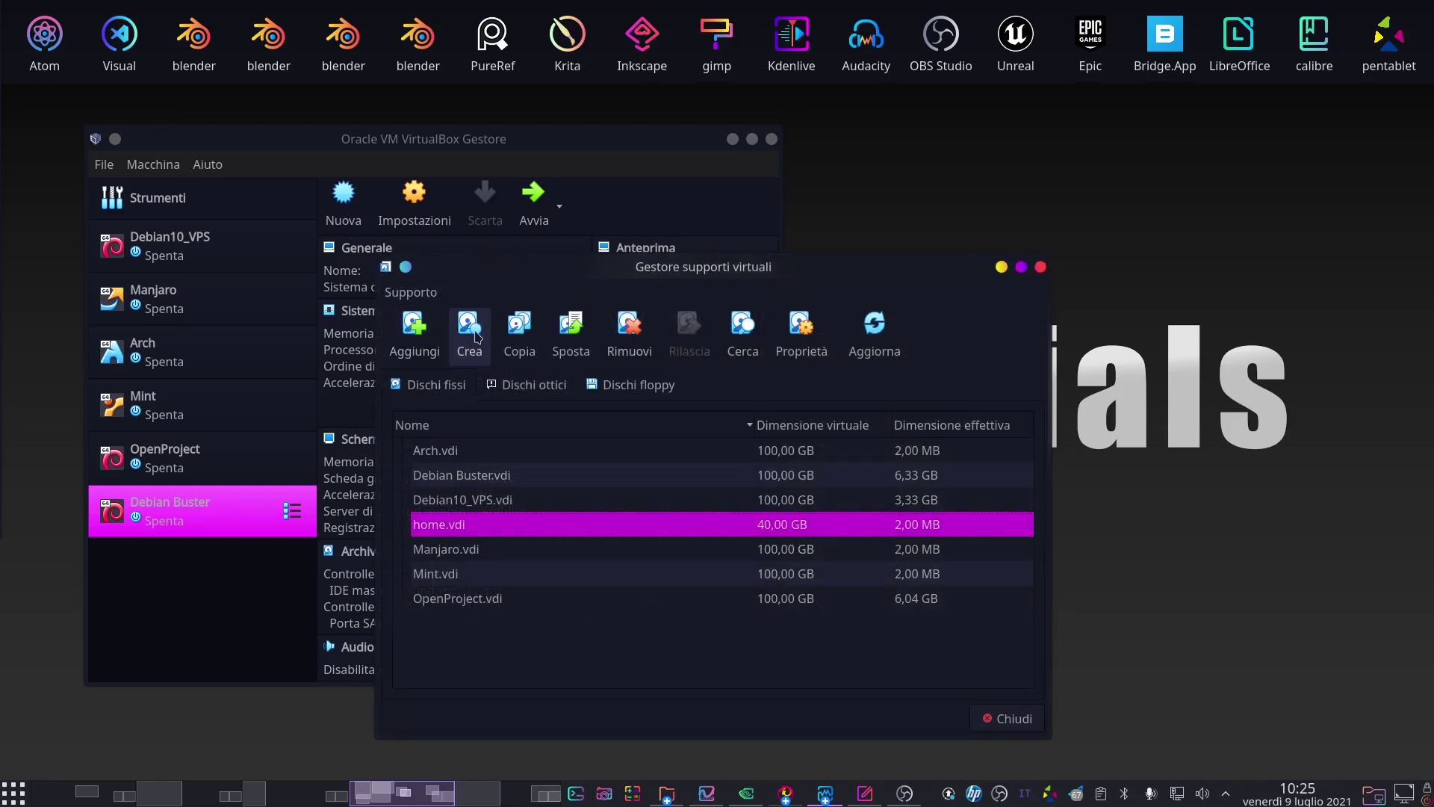
{"action": "left_click", "coordinate": [477, 337]}
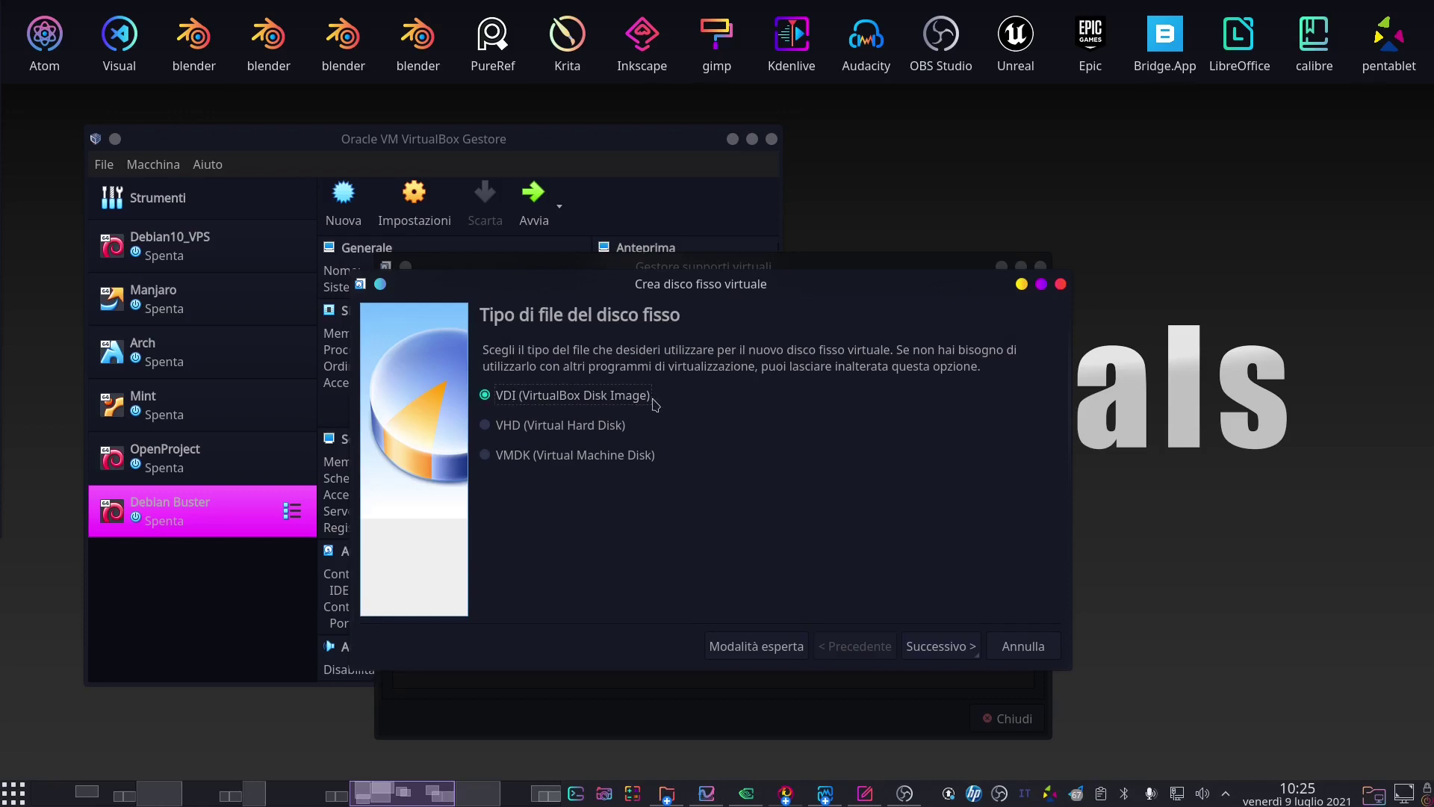
Step: Keep VDI format and dynamic allocation, set the size to 40 GB, and name the disk dati
{"action": "left_click", "coordinate": [935, 649]}
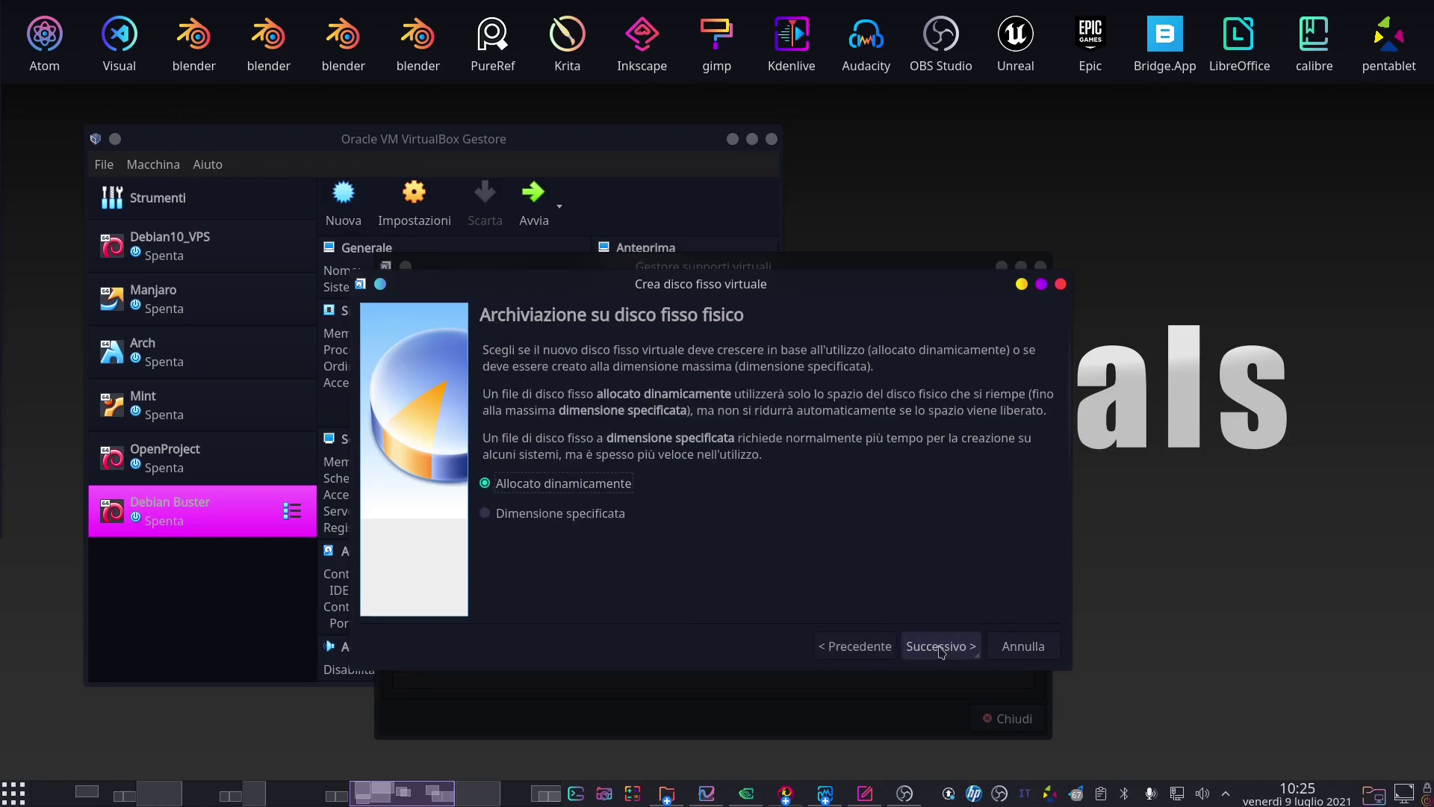
{"action": "left_click", "coordinate": [941, 649]}
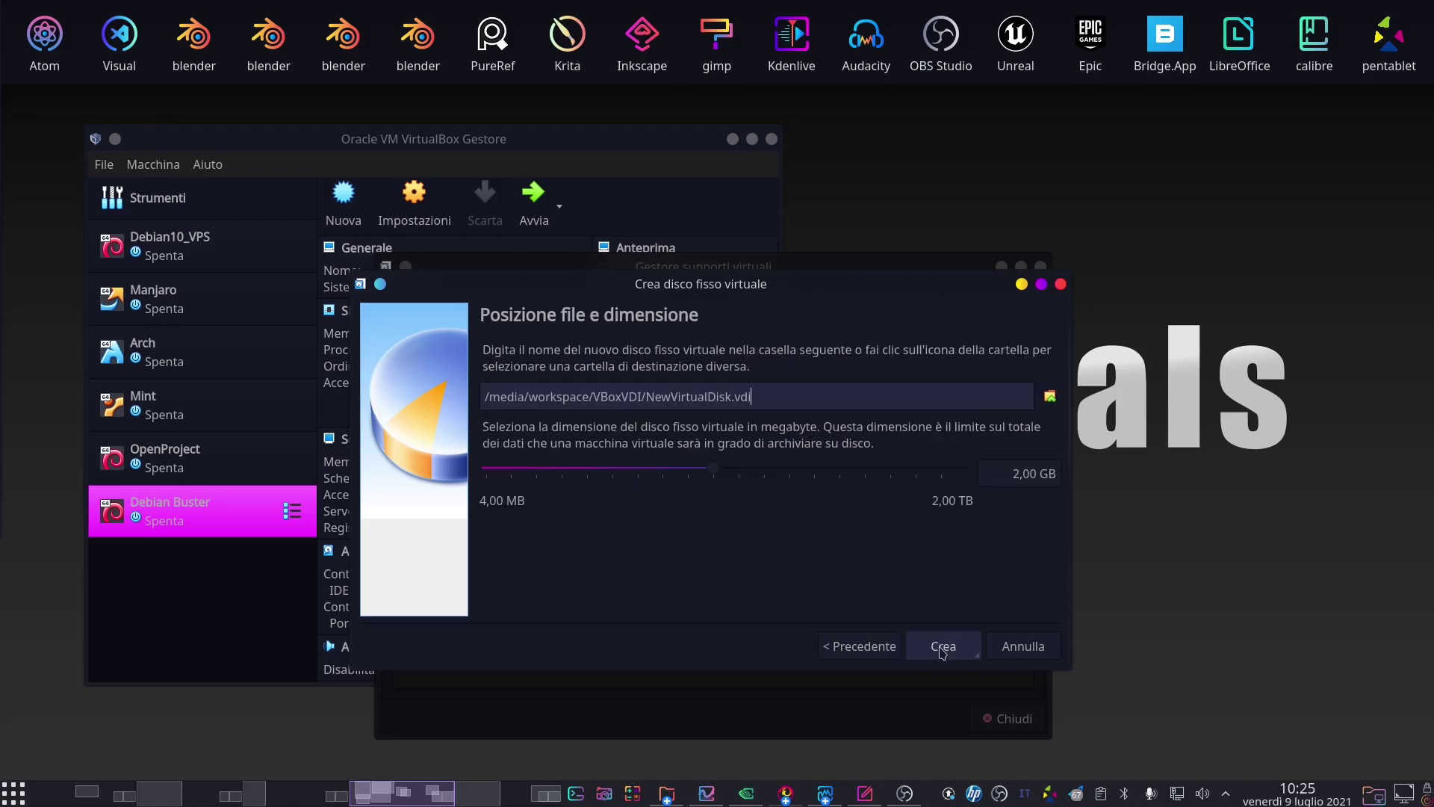
{"action": "left_click", "coordinate": [1015, 472]}
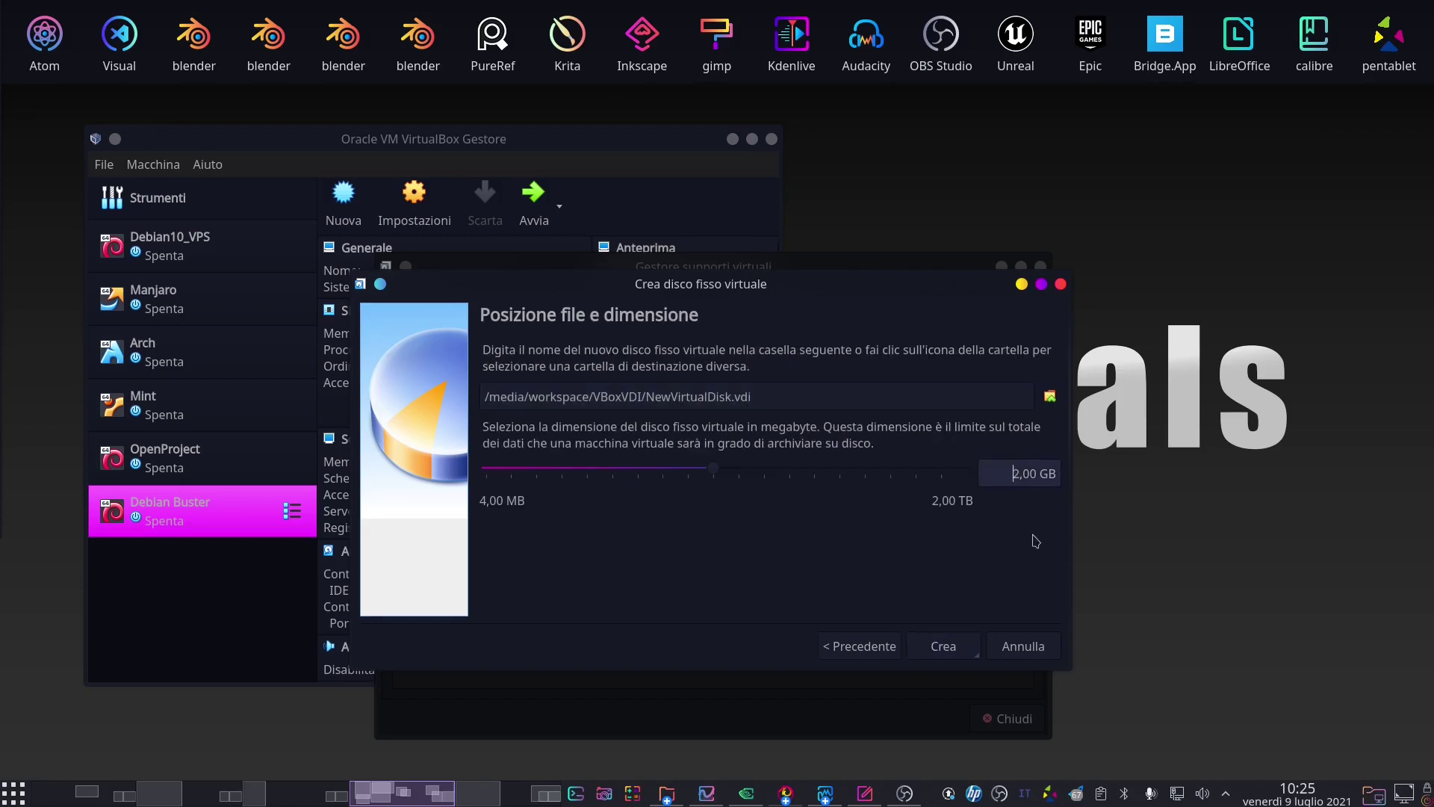
{"action": "key", "text": "shift+Right"}
{"action": "type", "text": "40"}
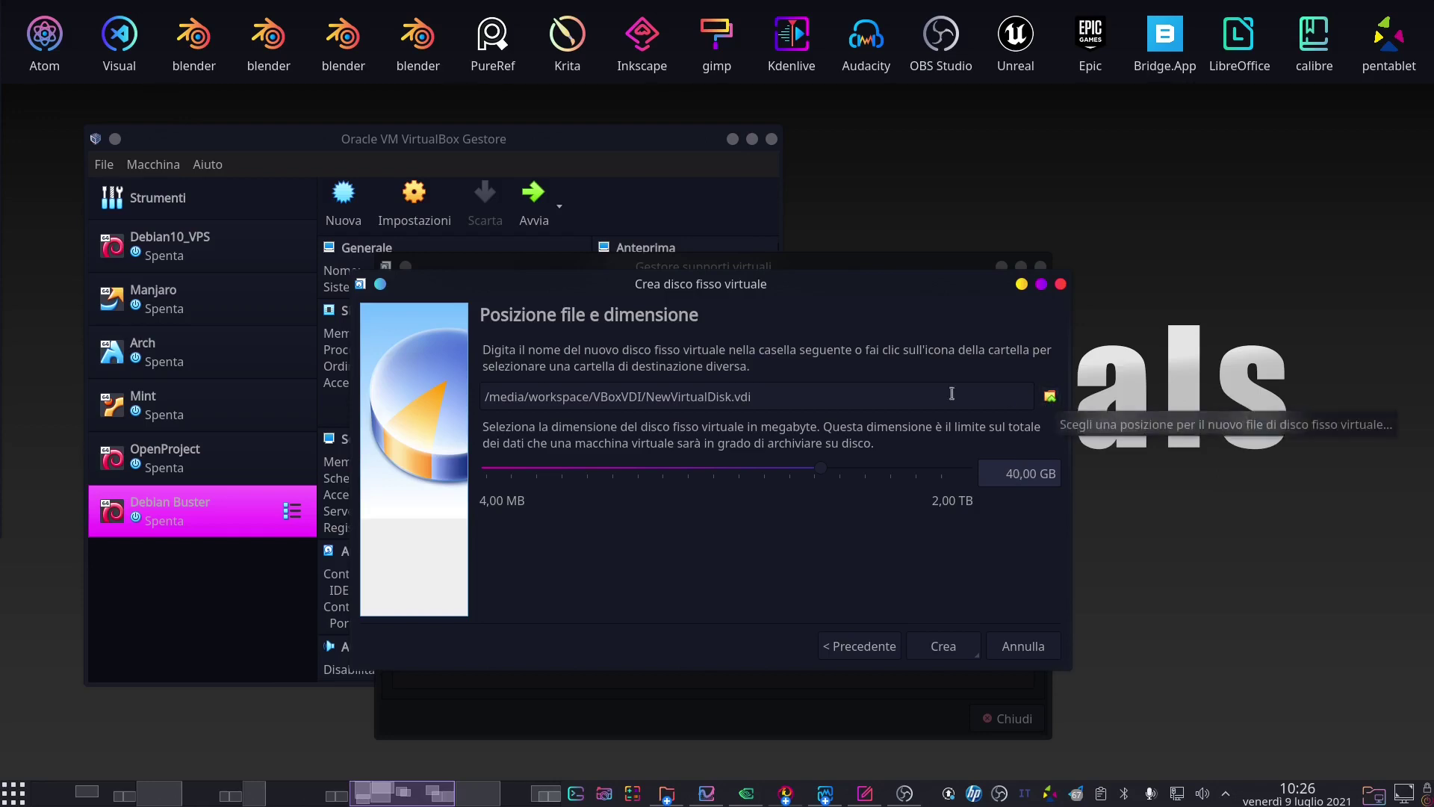
{"action": "left_click", "coordinate": [727, 396]}
{"action": "key", "text": "ctrl+shift+Left"}
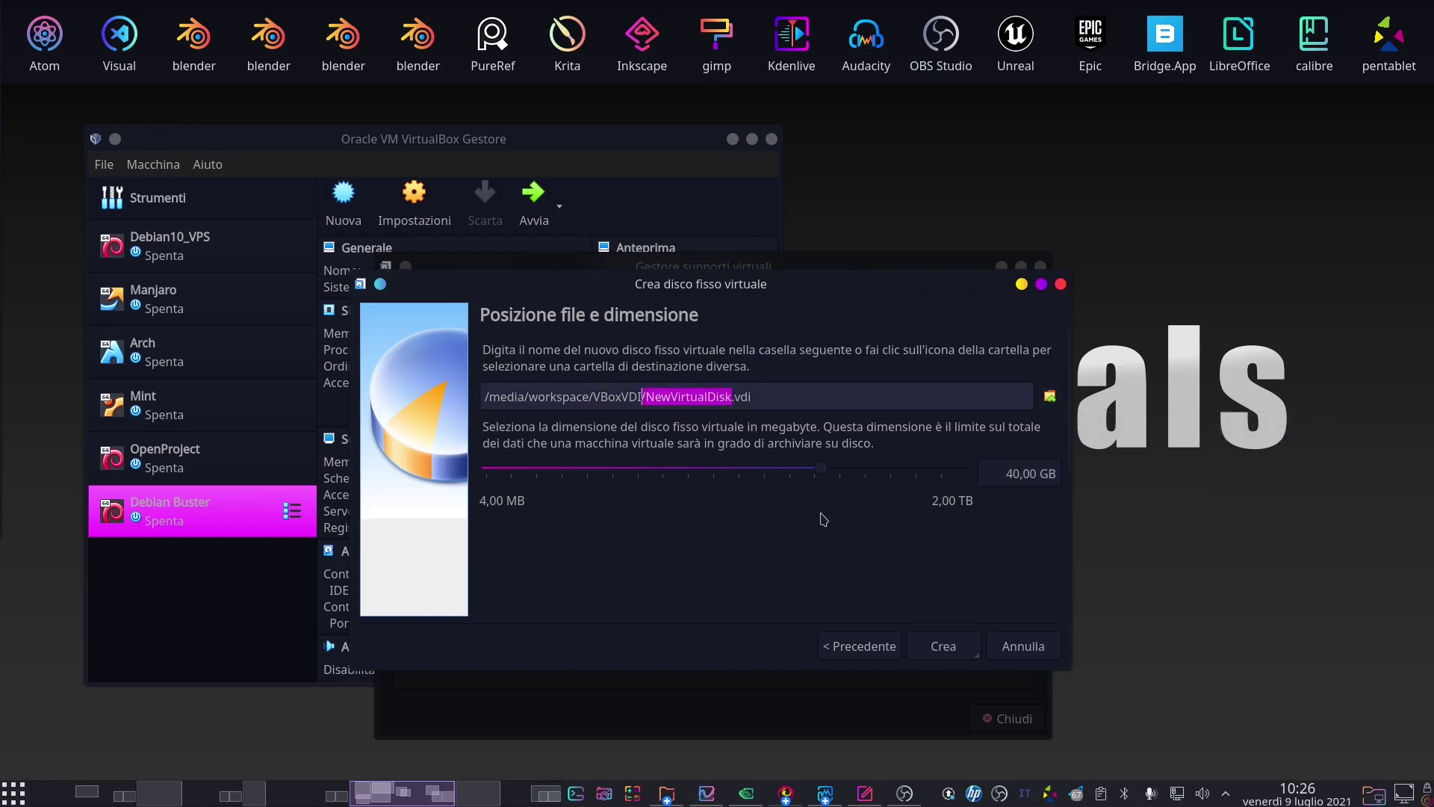
{"action": "type", "text": "dati"}
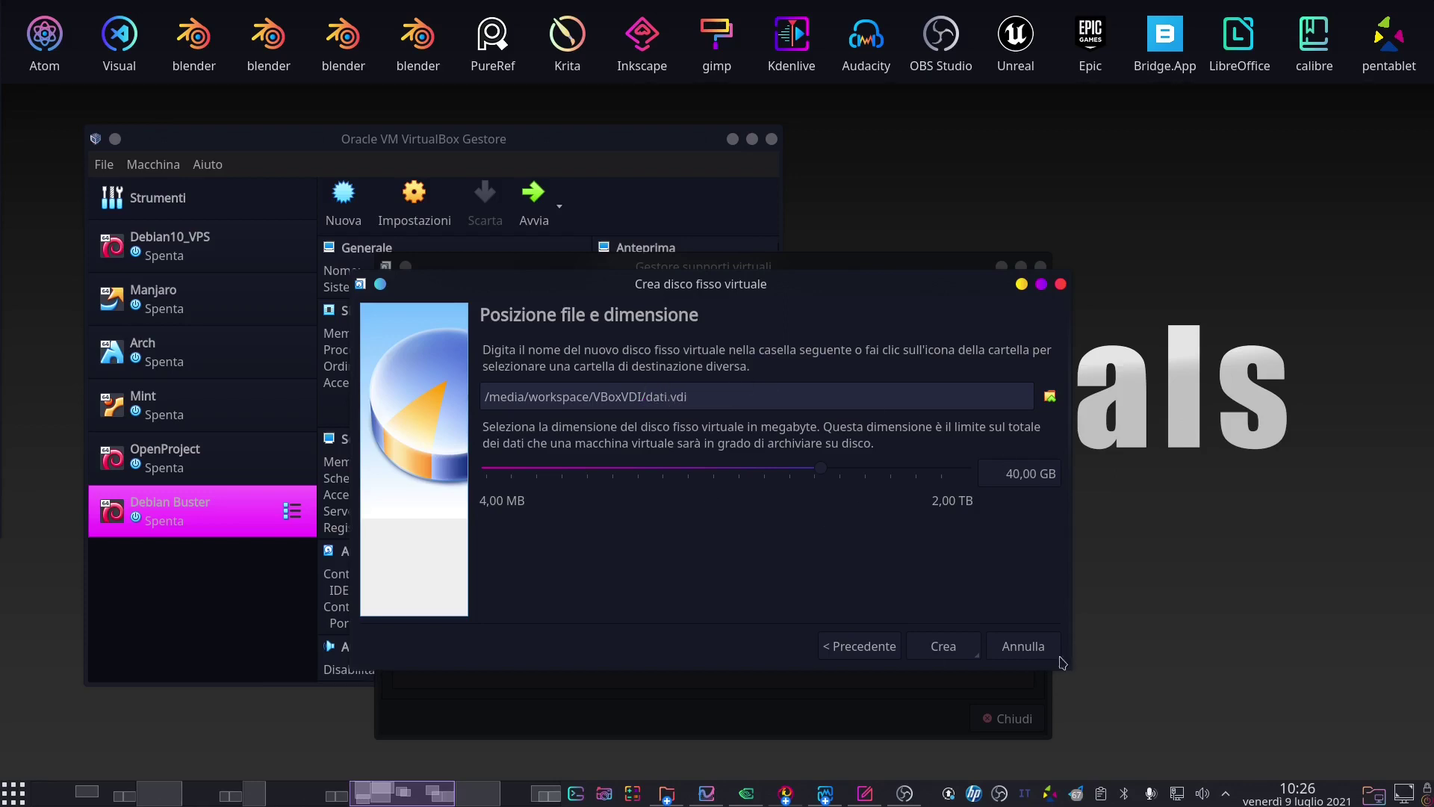
{"action": "left_click", "coordinate": [941, 648]}
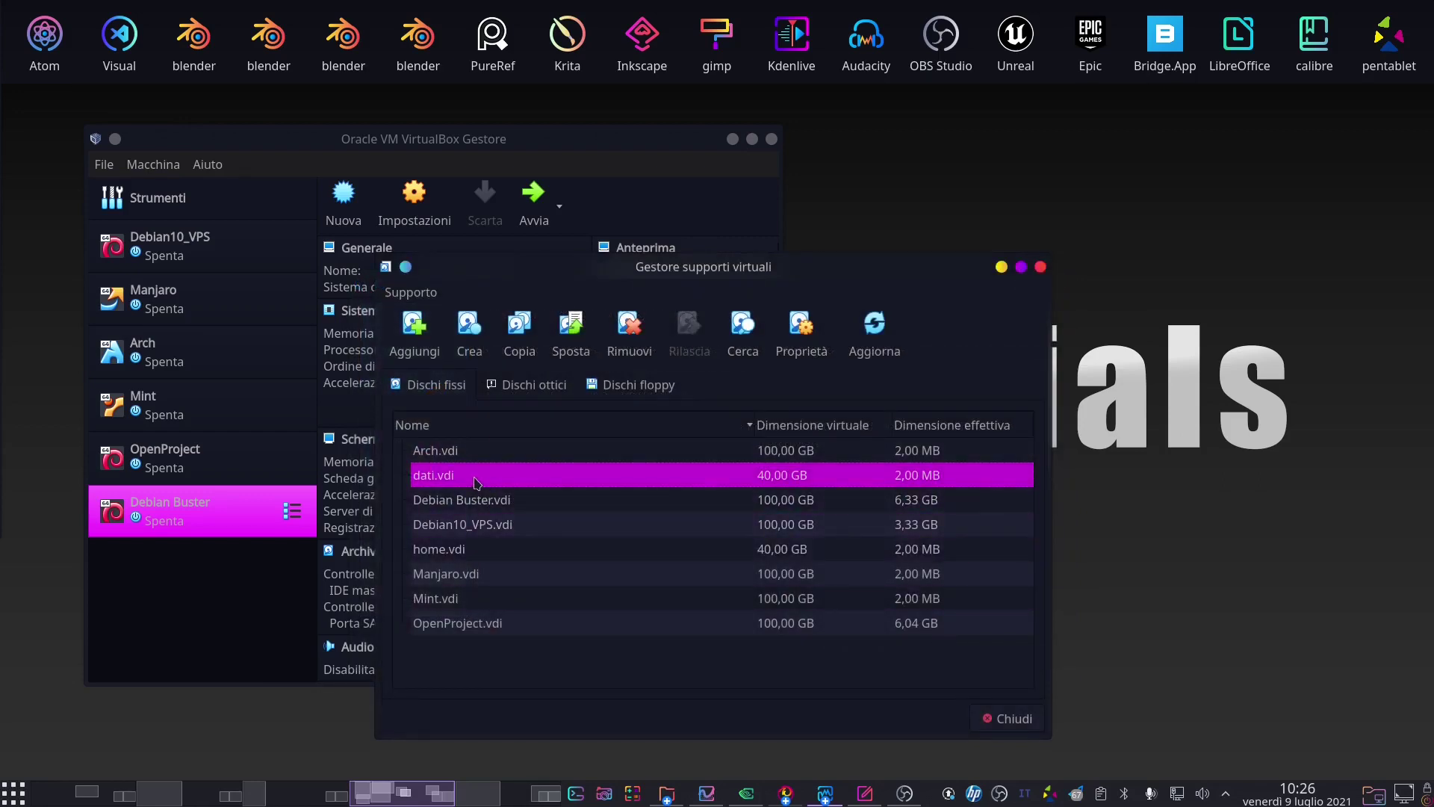
Step: Confirm home.vdi is not attached anywhere, then close the Virtual Media Manager
{"action": "left_click", "coordinate": [449, 551]}
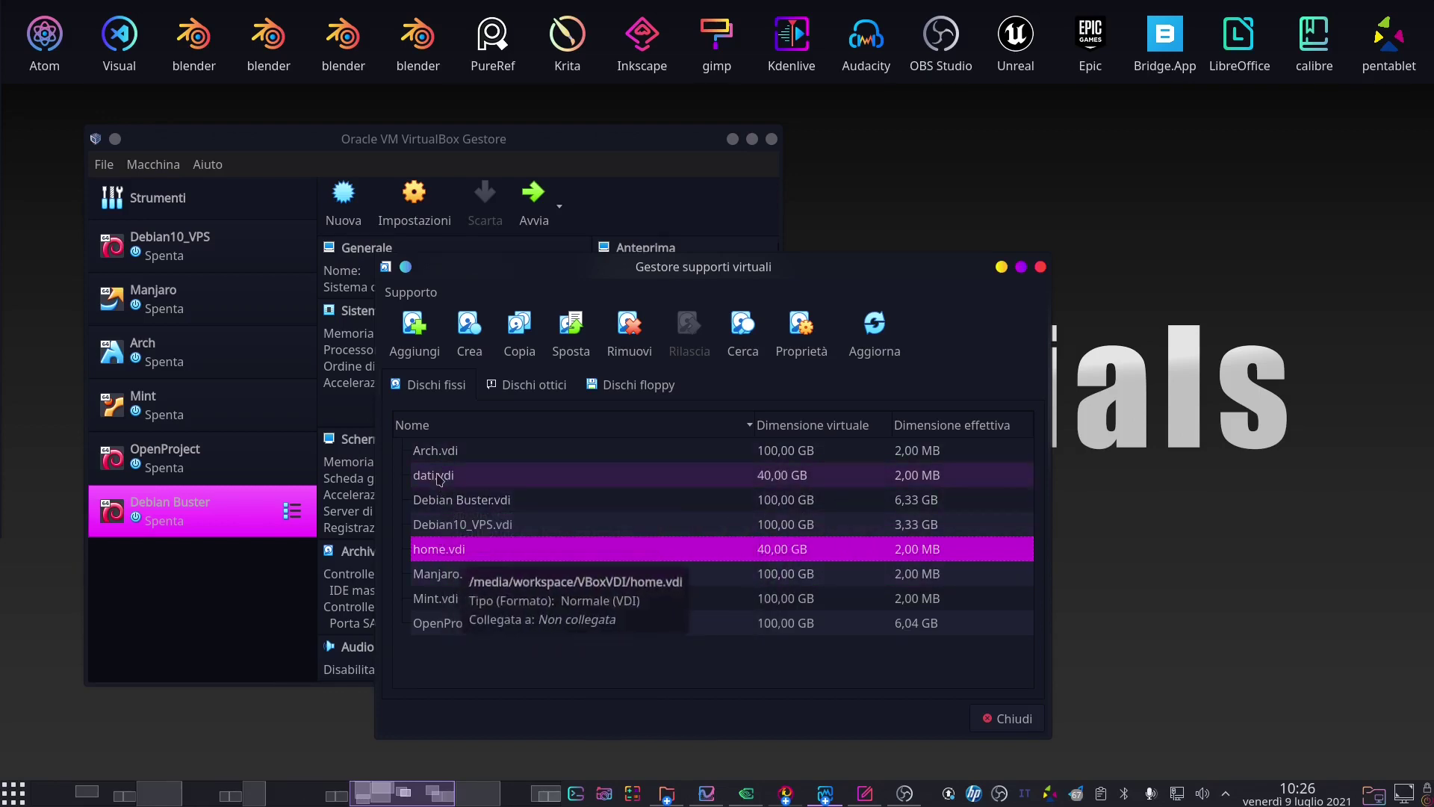
{"action": "left_click", "coordinate": [1005, 719]}
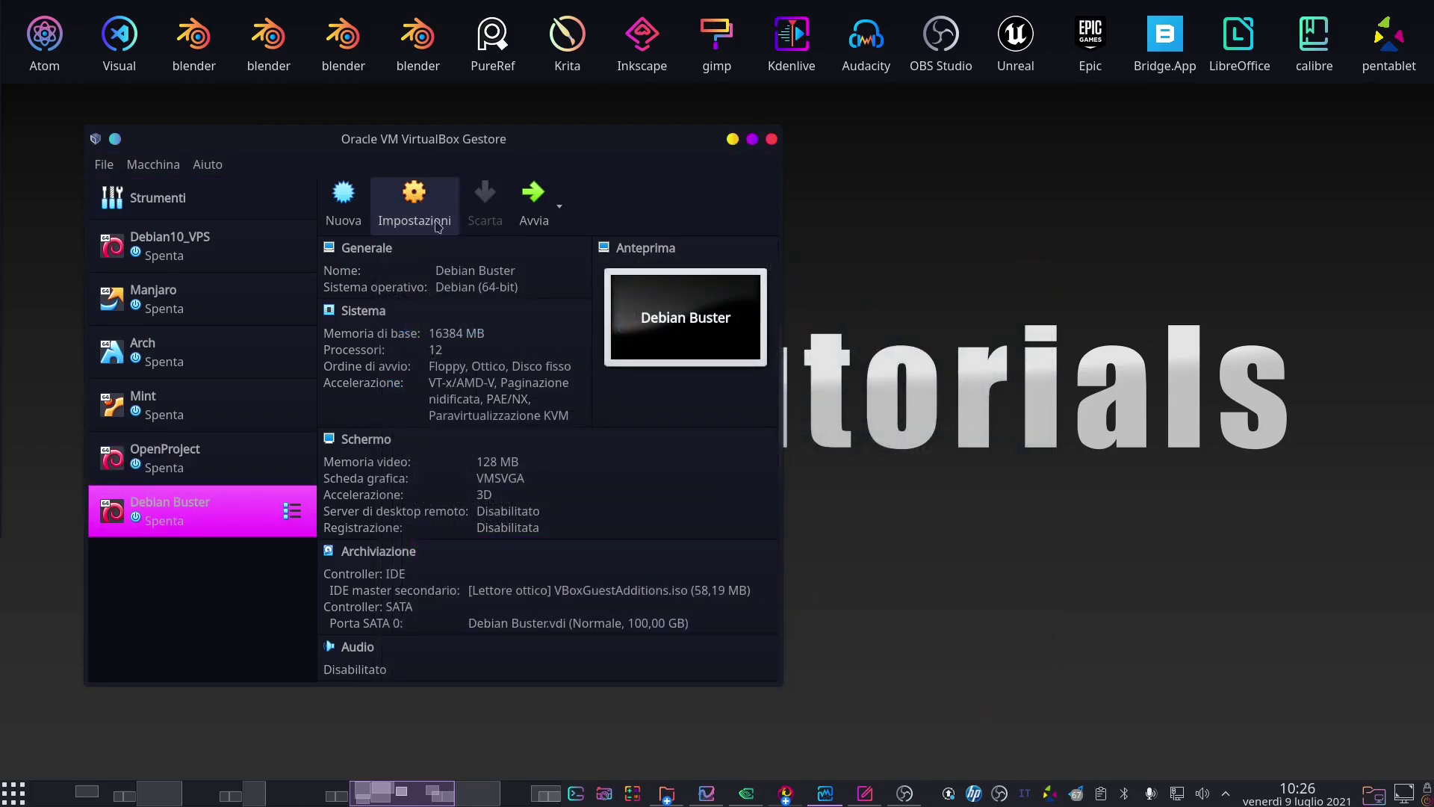
Step: Open Debian Buster's Settings on the Archiviazione page and select Controller: SATA
{"action": "left_click", "coordinate": [416, 202]}
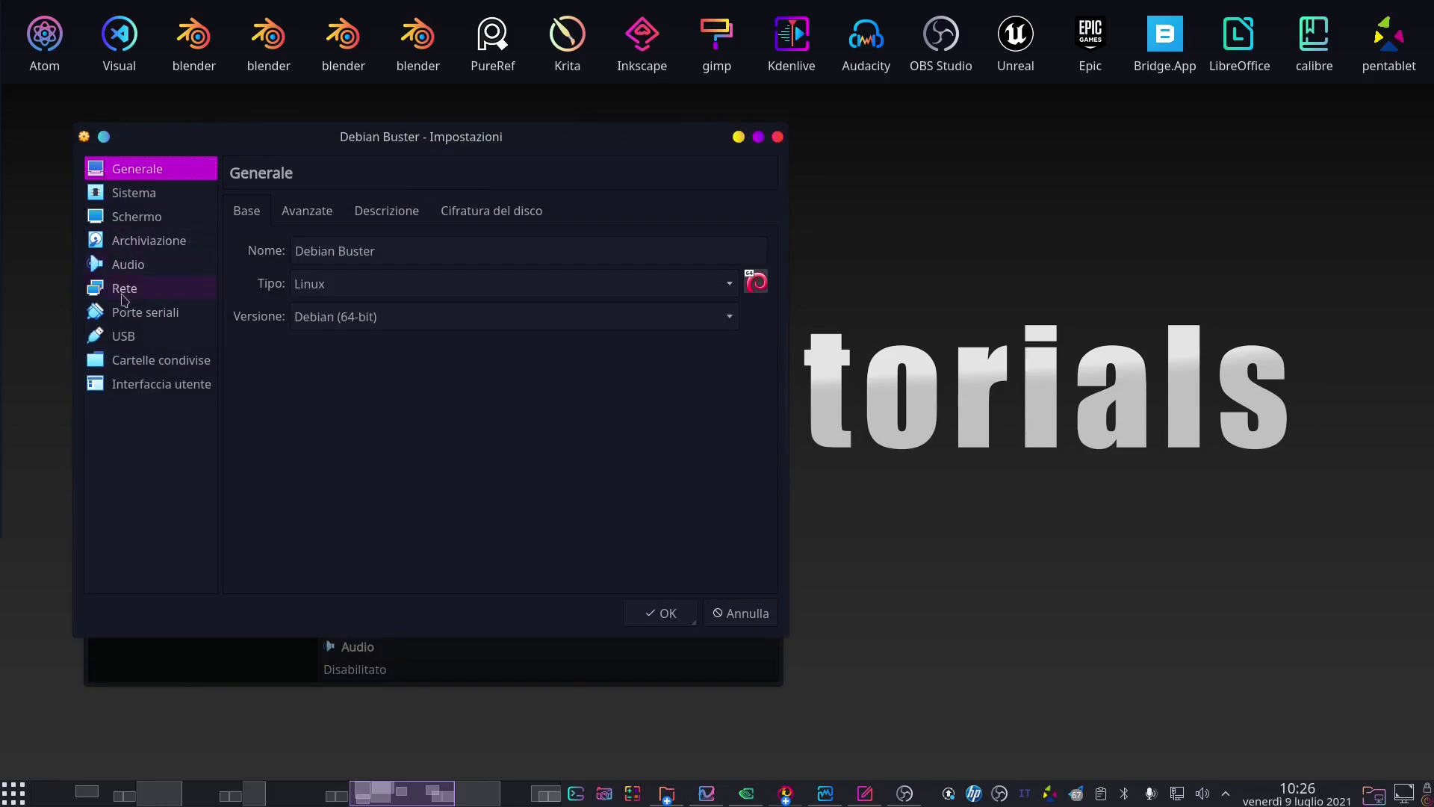
{"action": "left_click", "coordinate": [154, 248]}
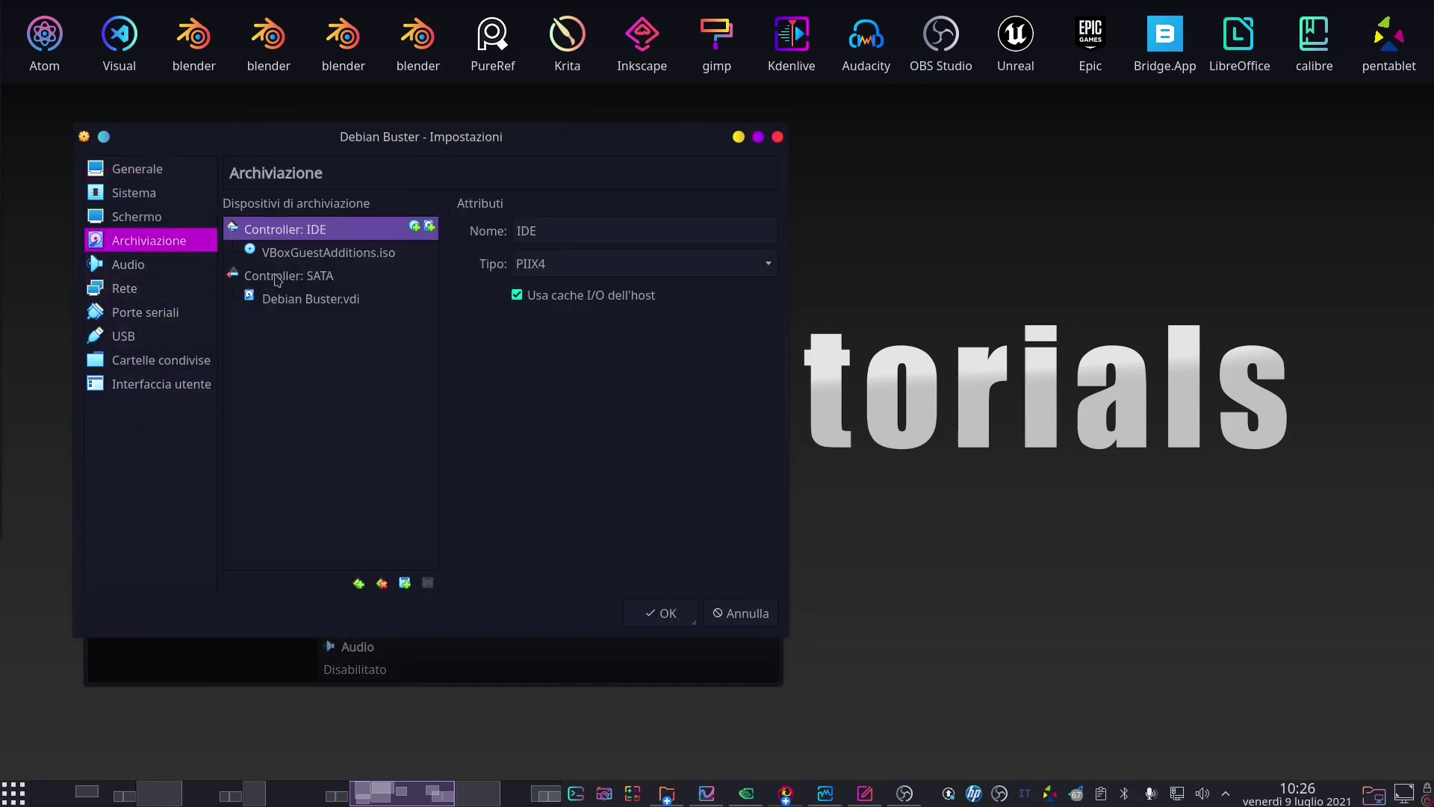
{"action": "left_click", "coordinate": [299, 278]}
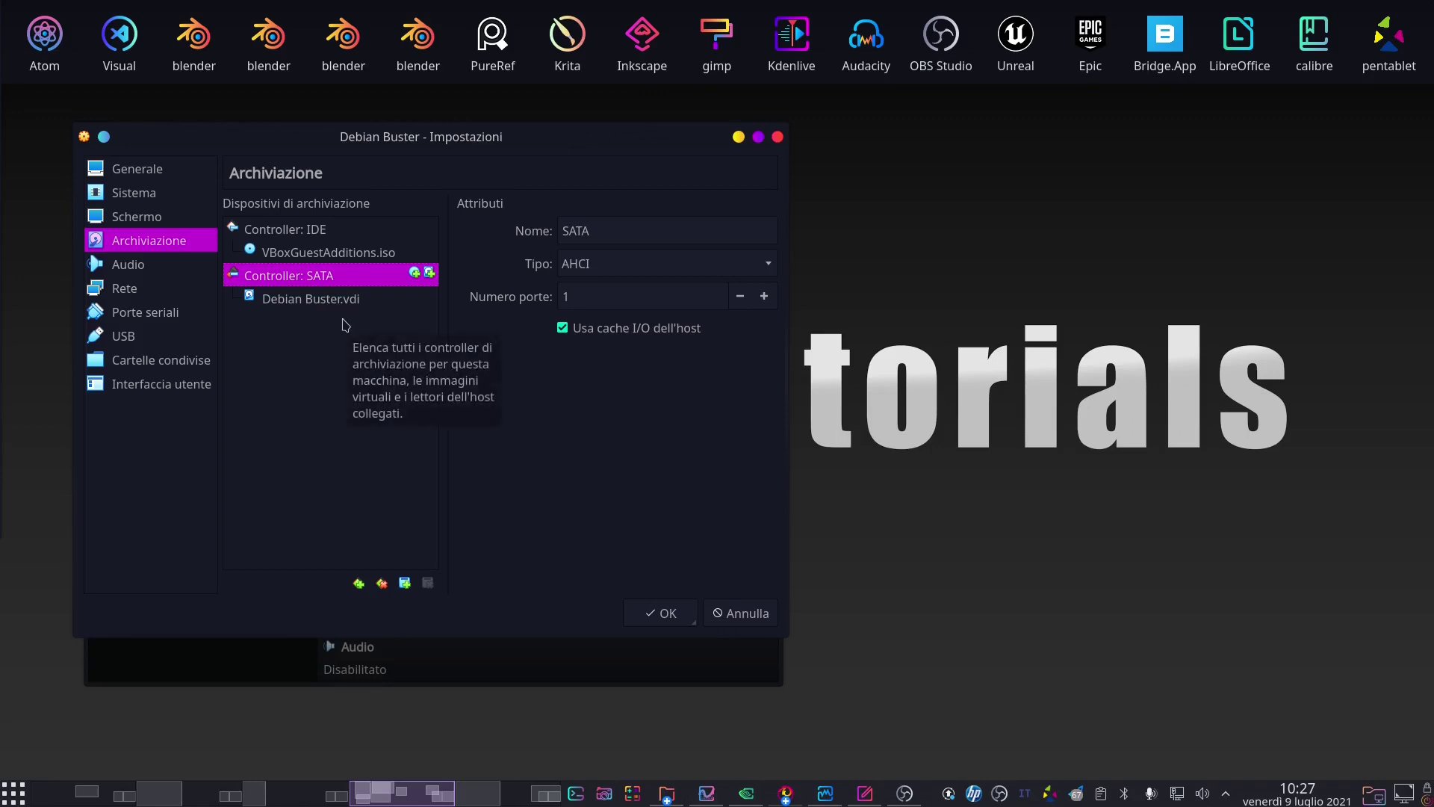
{"action": "mouse_move", "coordinate": [610, 337]}
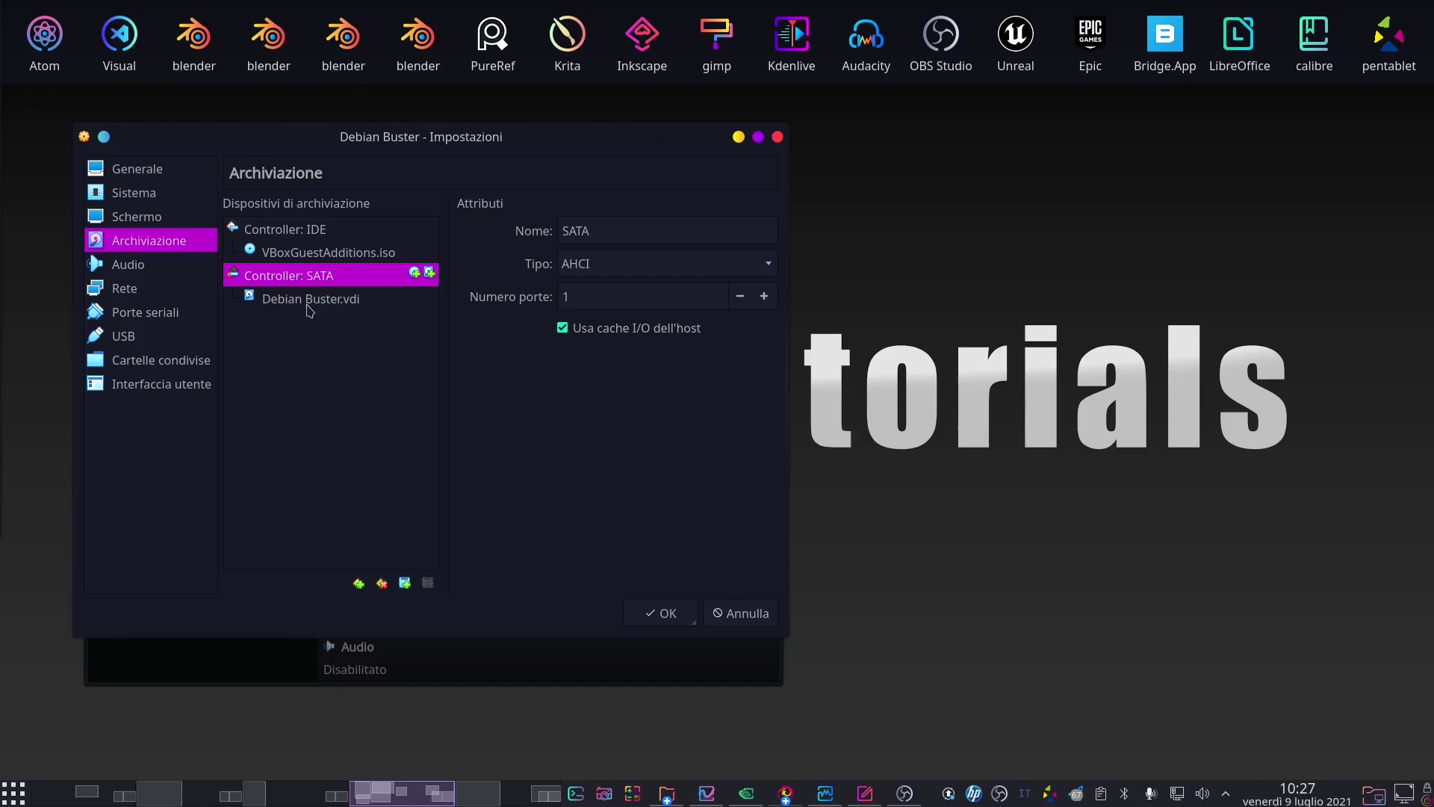
{"action": "left_click_drag", "start_coordinate": [307, 306], "coordinate": [380, 358]}
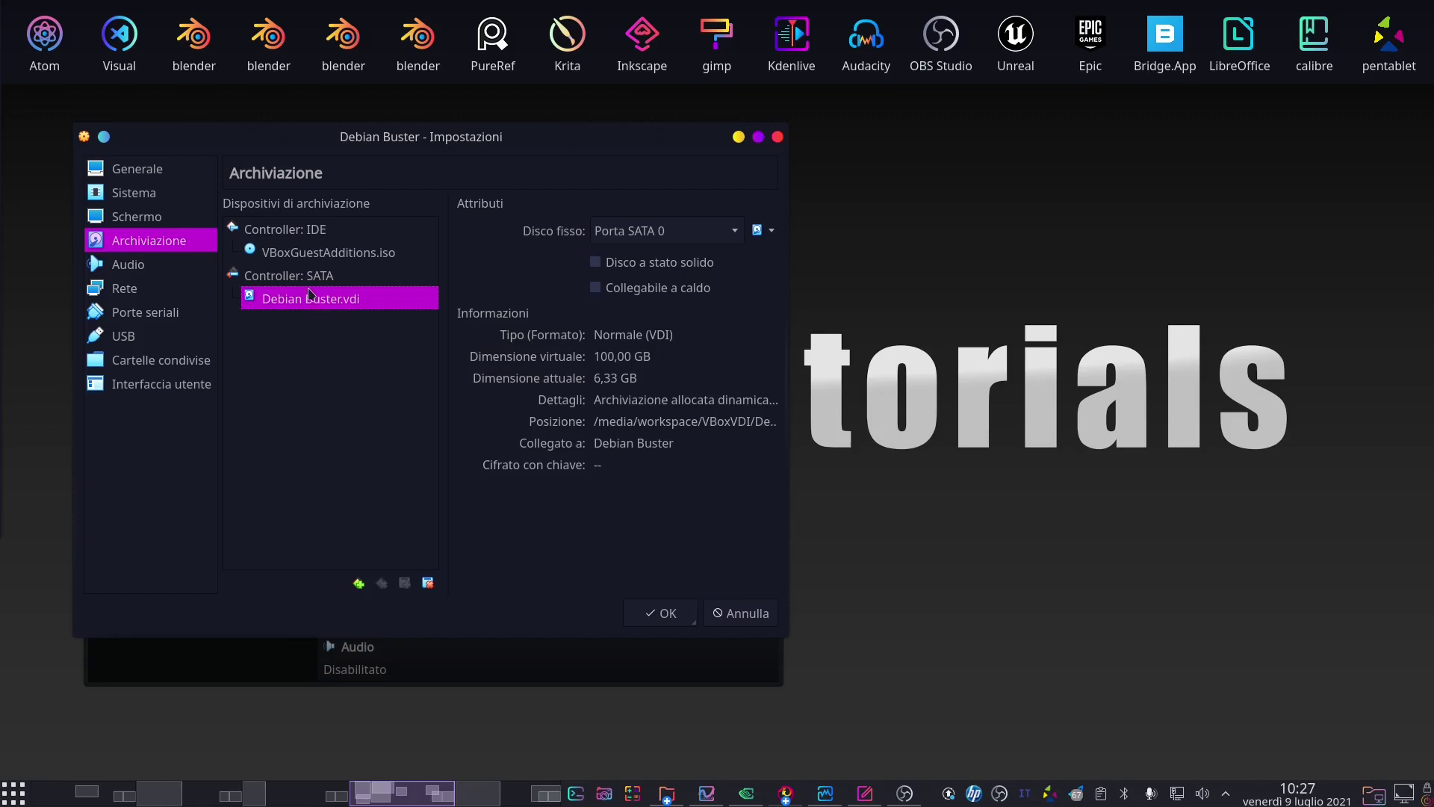
{"action": "left_click", "coordinate": [277, 278]}
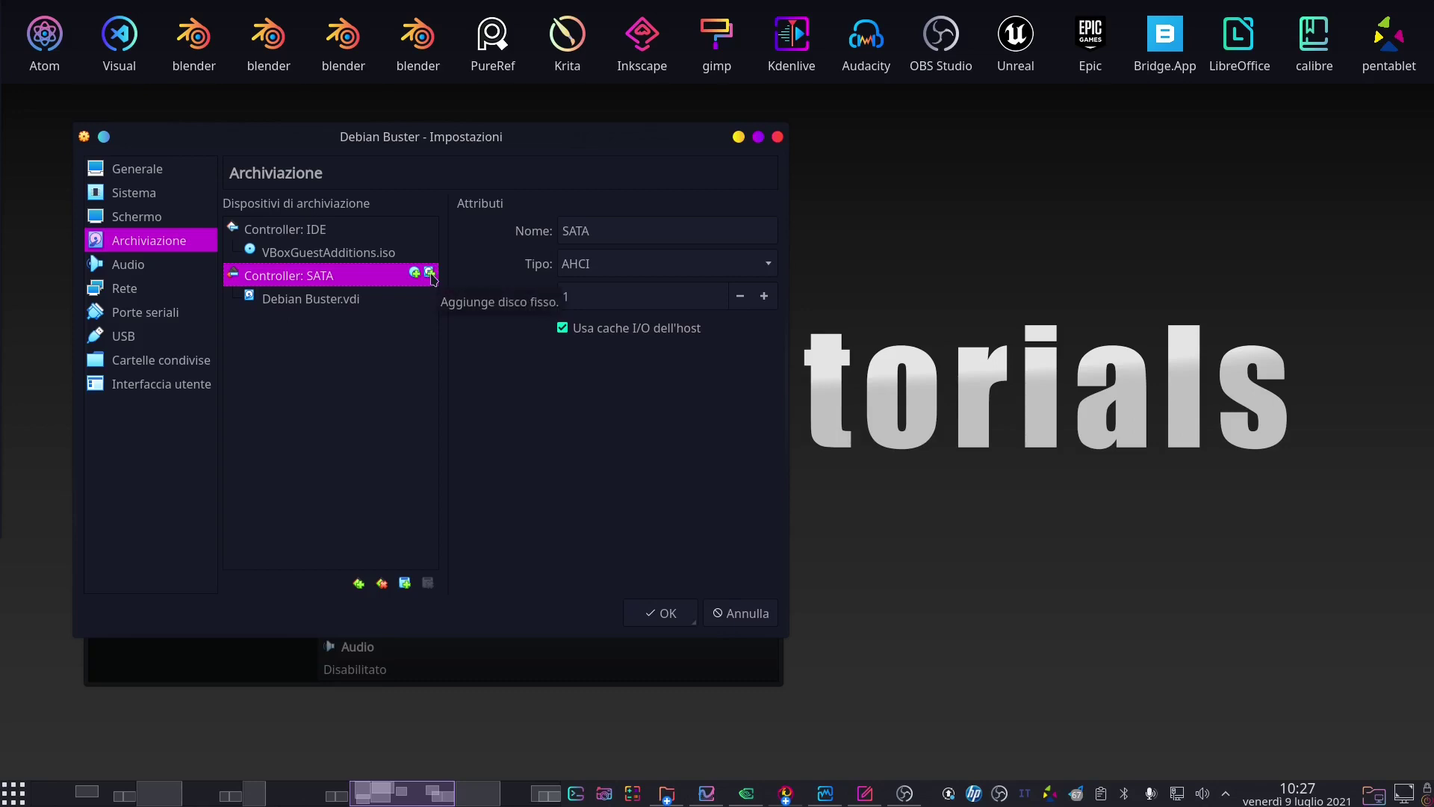
Step: Add home.vdi from the Not Attached list to Controller: SATA, confirming with Scegli
{"action": "left_click", "coordinate": [431, 273]}
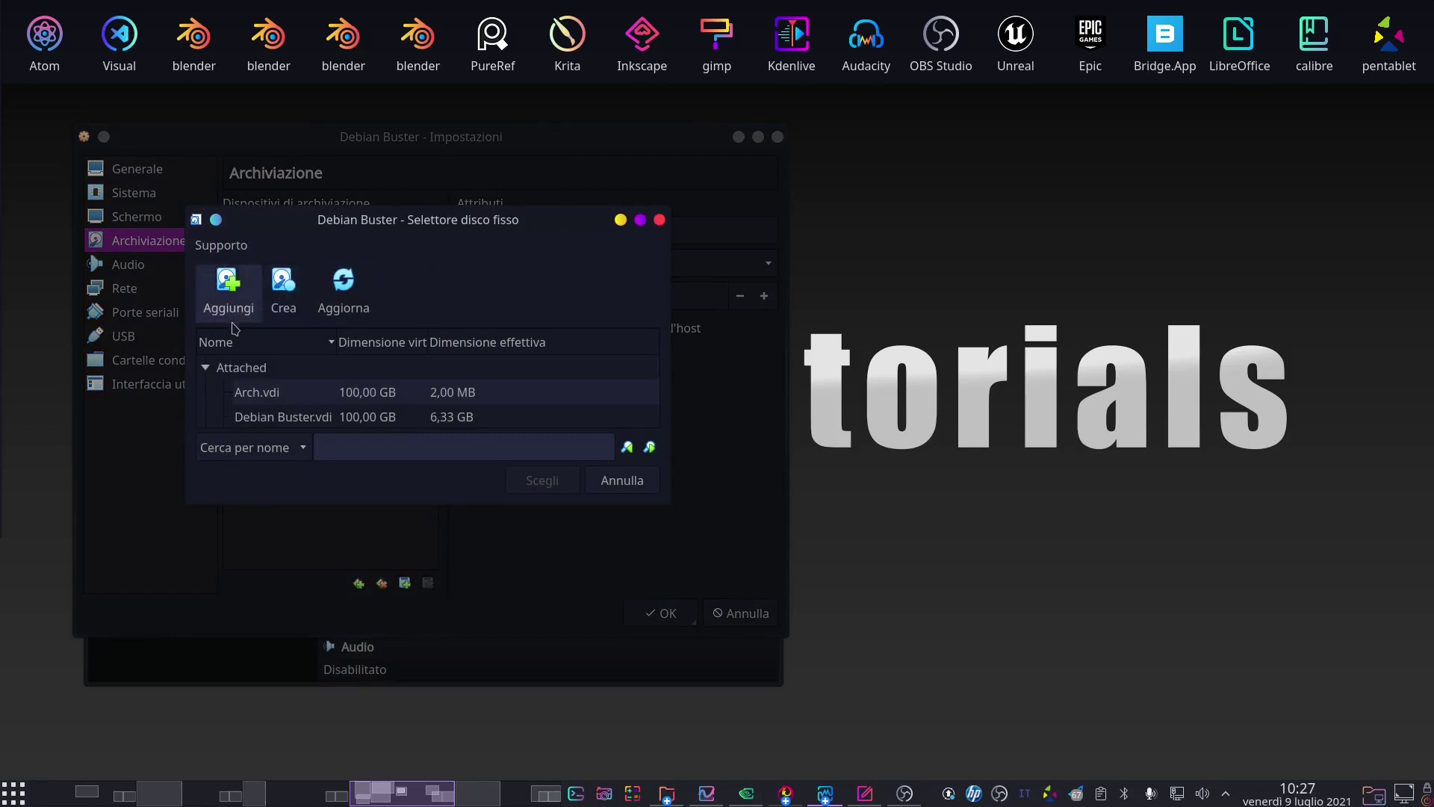
{"action": "left_click_drag", "start_coordinate": [425, 501], "coordinate": [425, 693]}
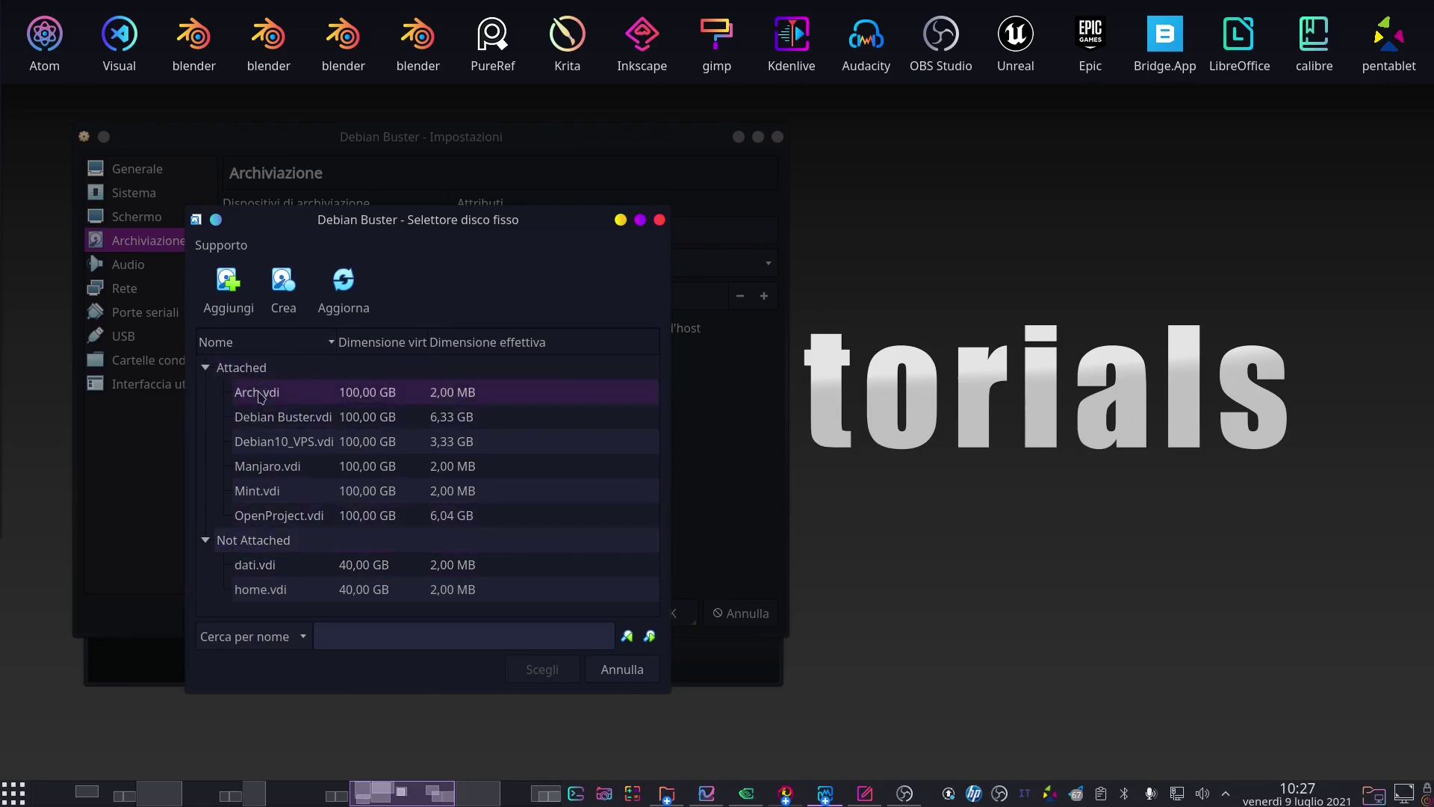
{"action": "left_click", "coordinate": [253, 594]}
{"action": "left_click", "coordinate": [226, 295]}
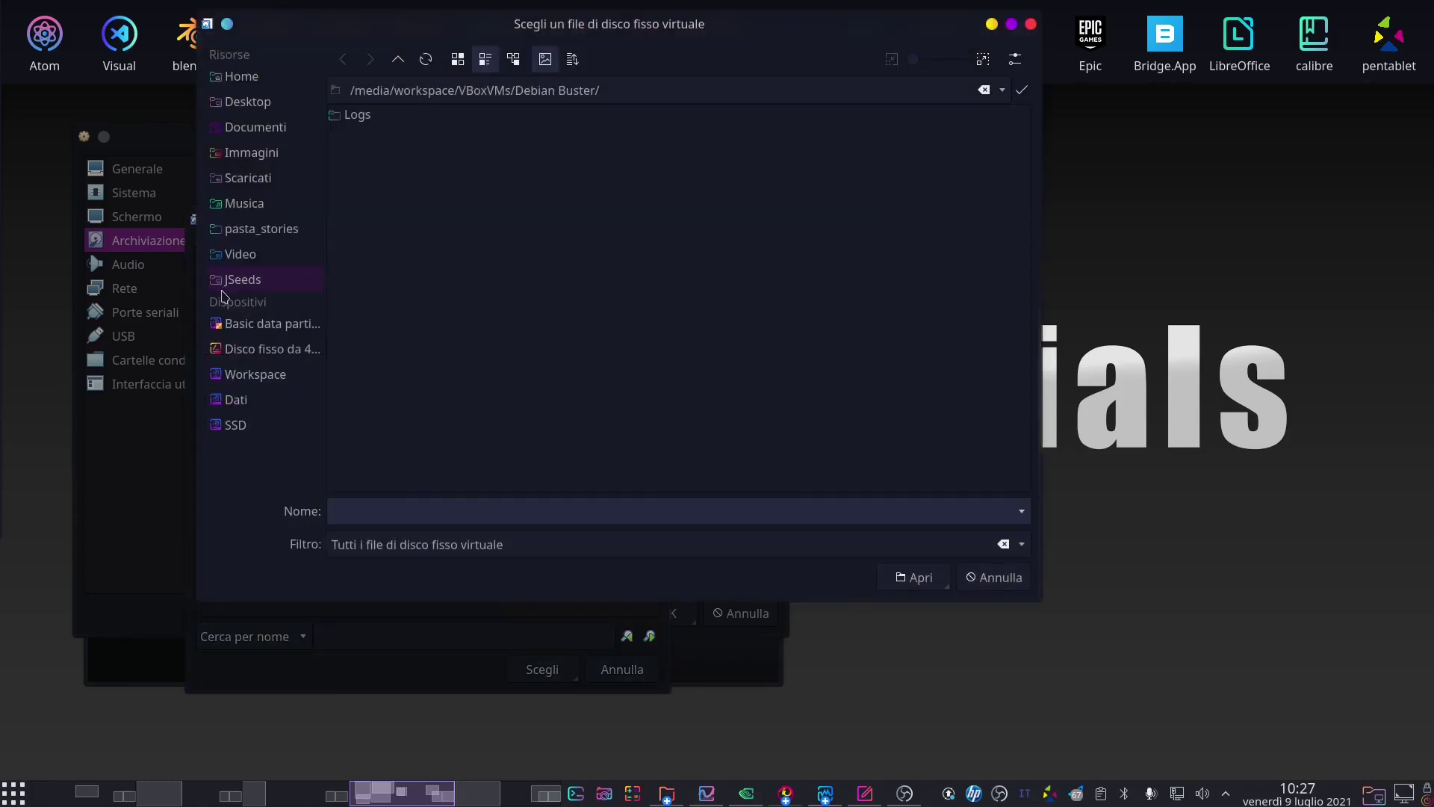
{"action": "left_click", "coordinate": [997, 582]}
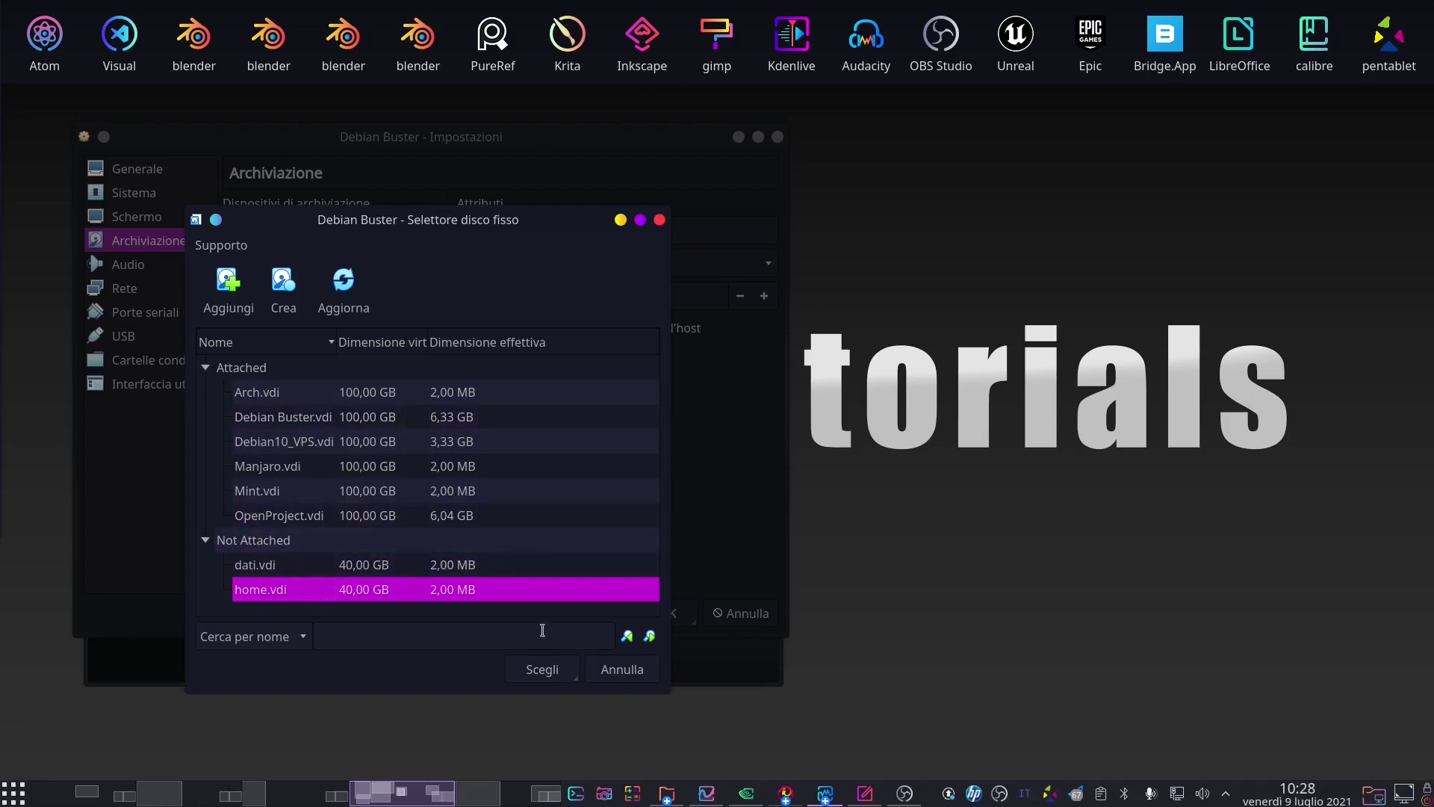
{"action": "left_click", "coordinate": [541, 672]}
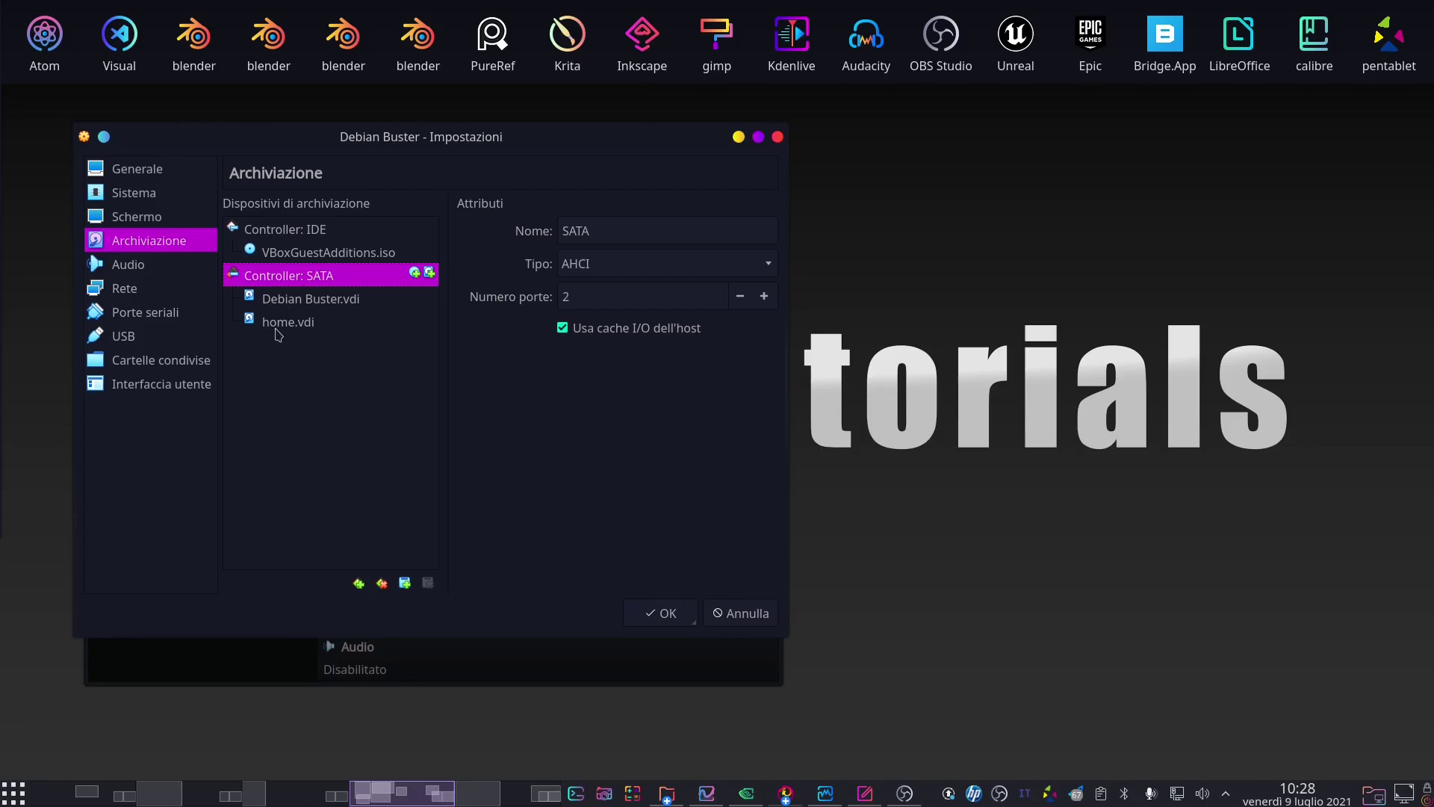
{"action": "left_click", "coordinate": [277, 322]}
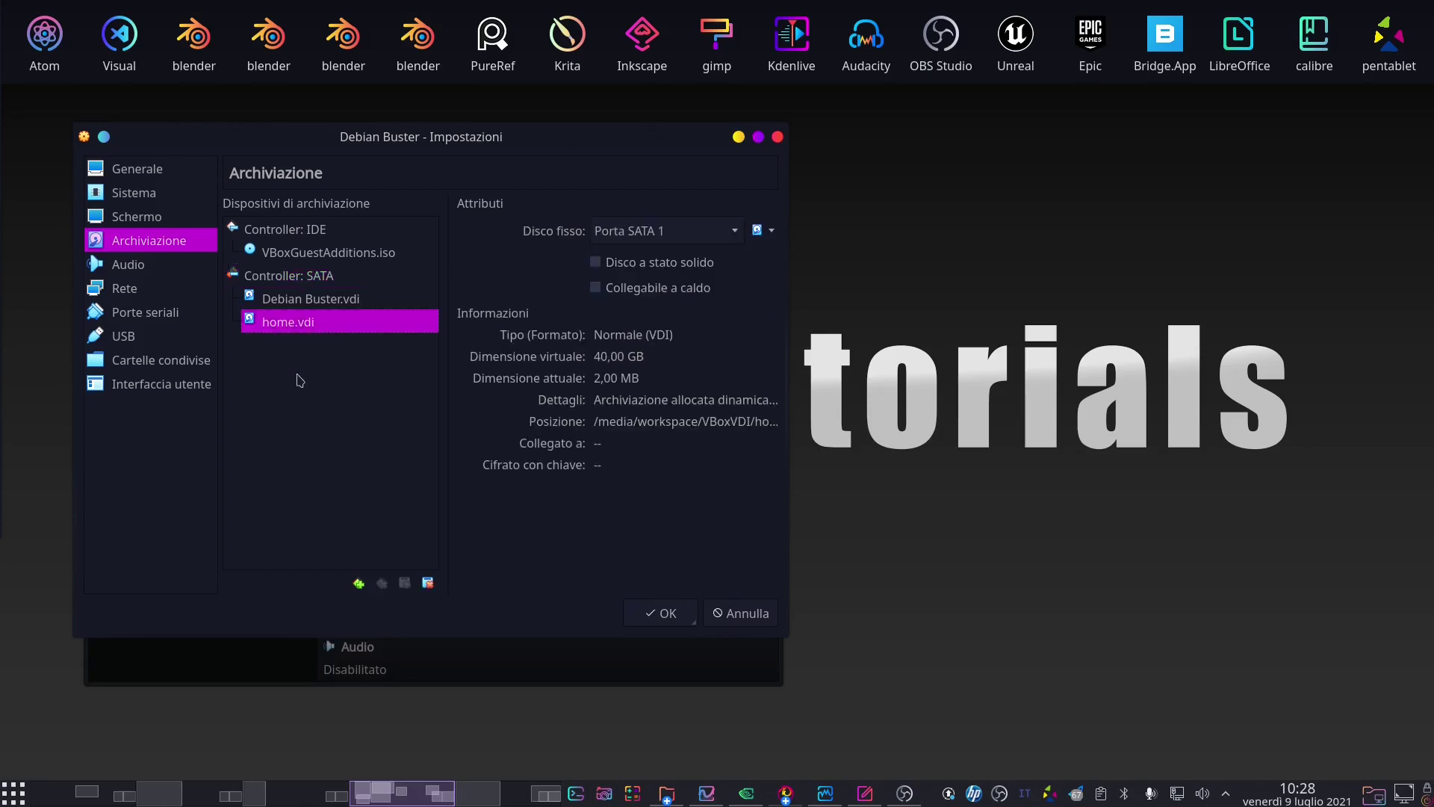
Step: Add dati.vdi from the Not Attached list to Controller: SATA as a third disk
{"action": "left_click", "coordinate": [287, 280]}
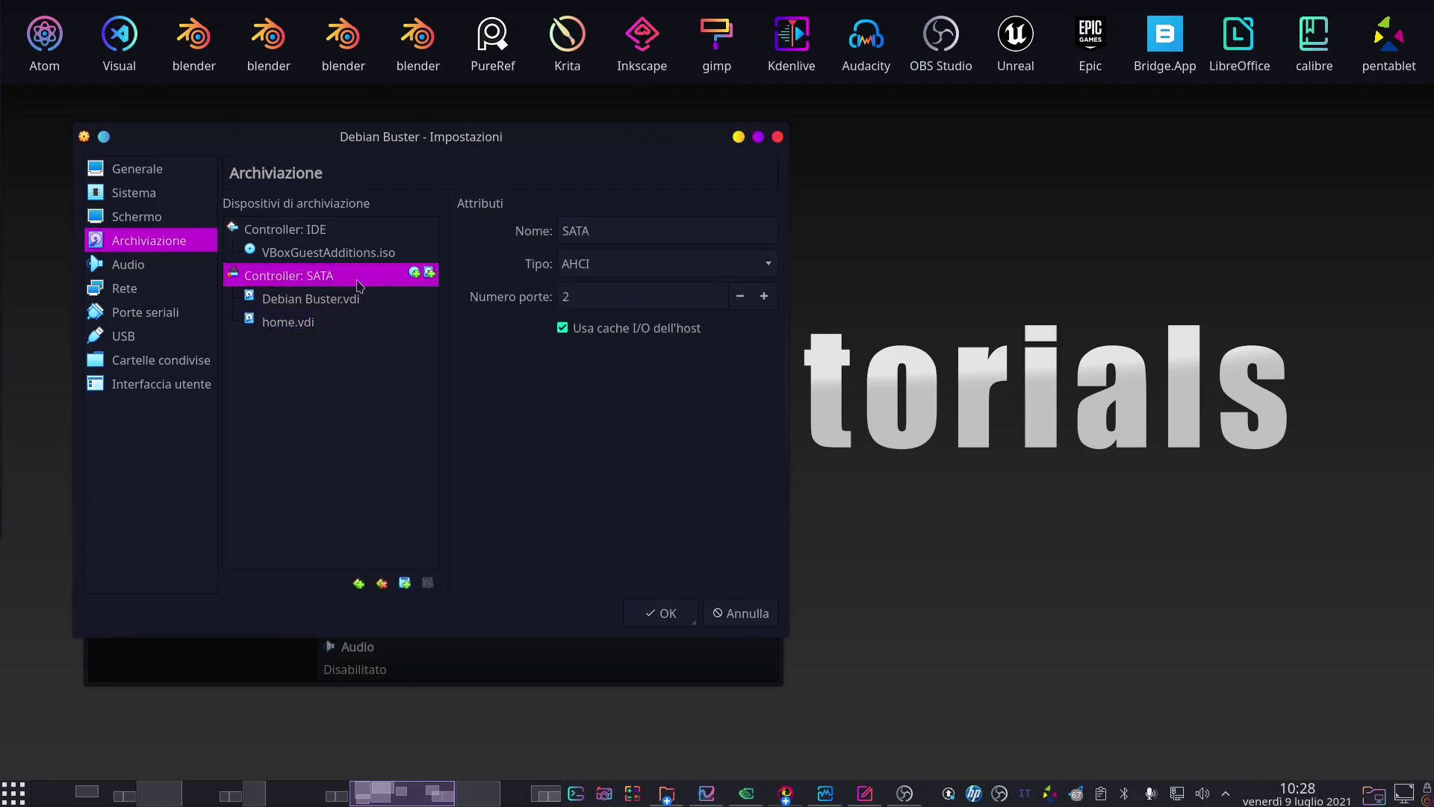
{"action": "left_click", "coordinate": [430, 273]}
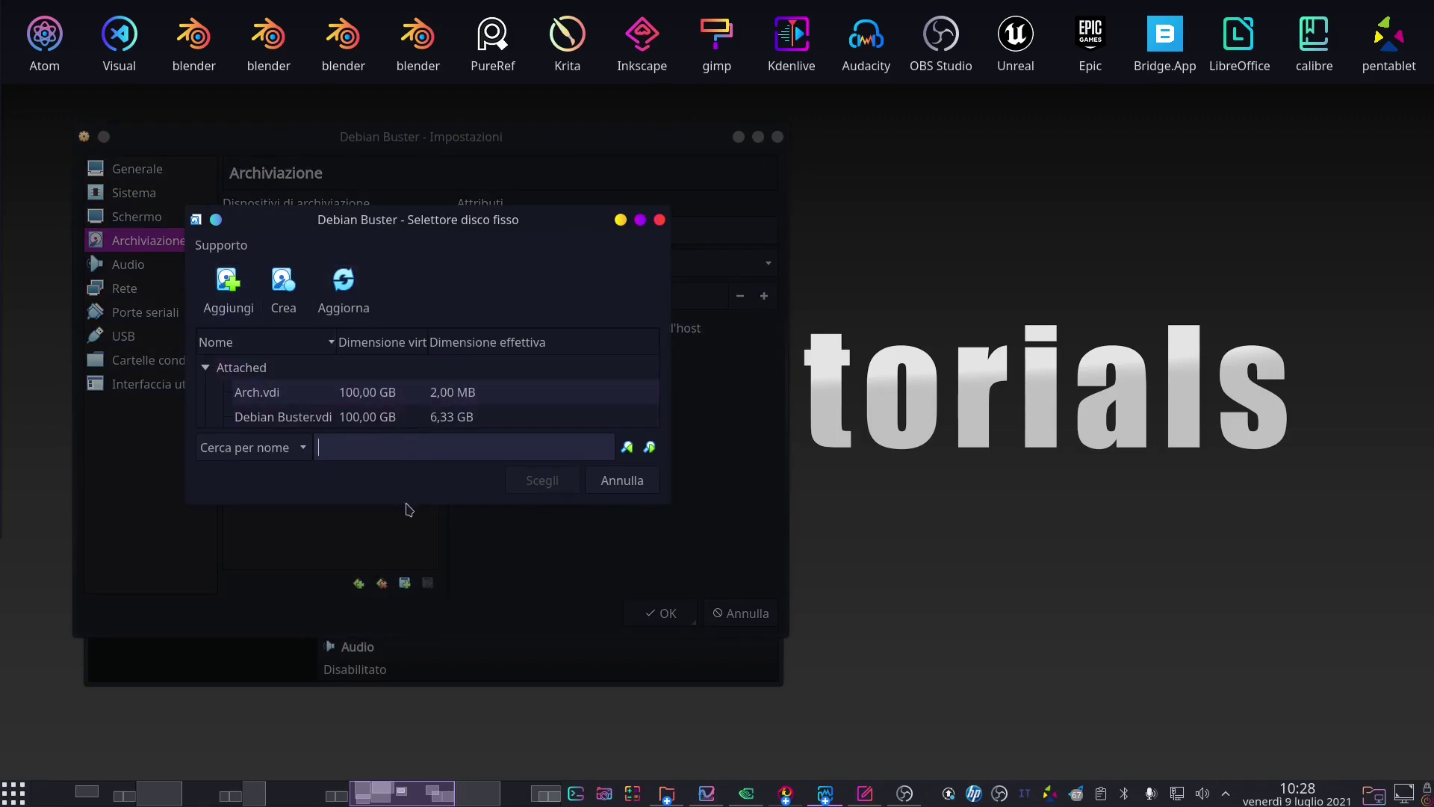
{"action": "left_click_drag", "start_coordinate": [406, 504], "coordinate": [406, 774]}
{"action": "left_click", "coordinate": [272, 573]}
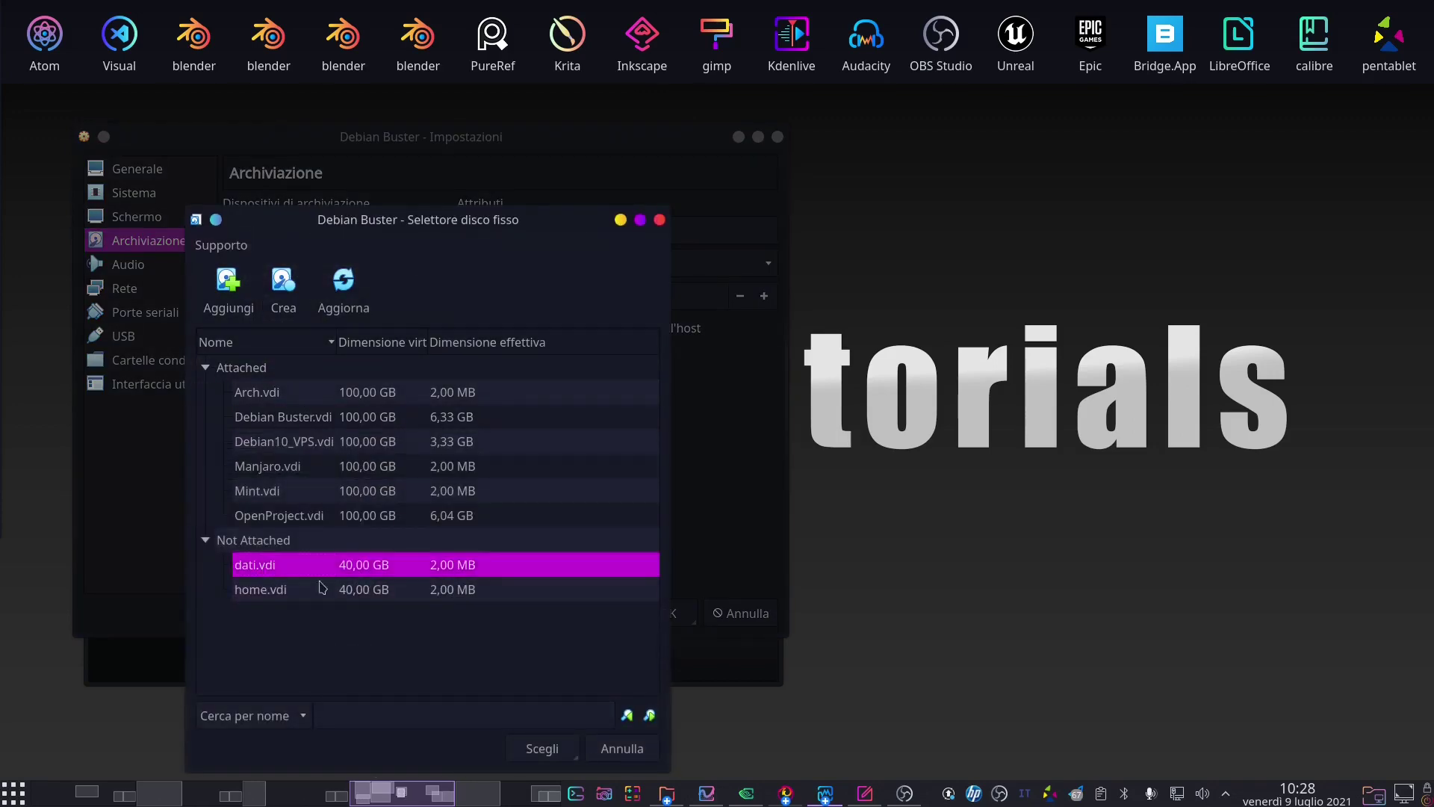
{"action": "left_click", "coordinate": [543, 750]}
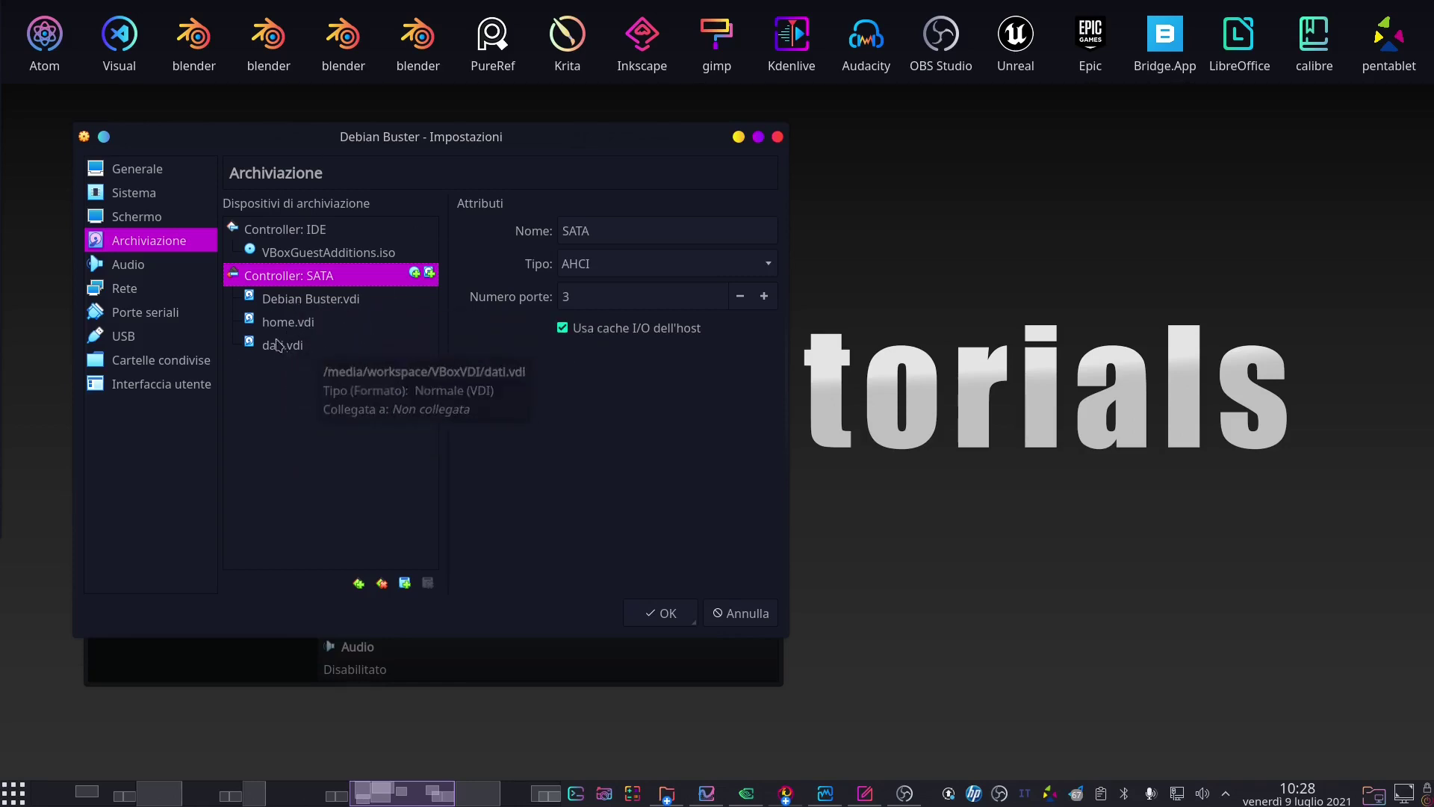
{"action": "left_click", "coordinate": [297, 307]}
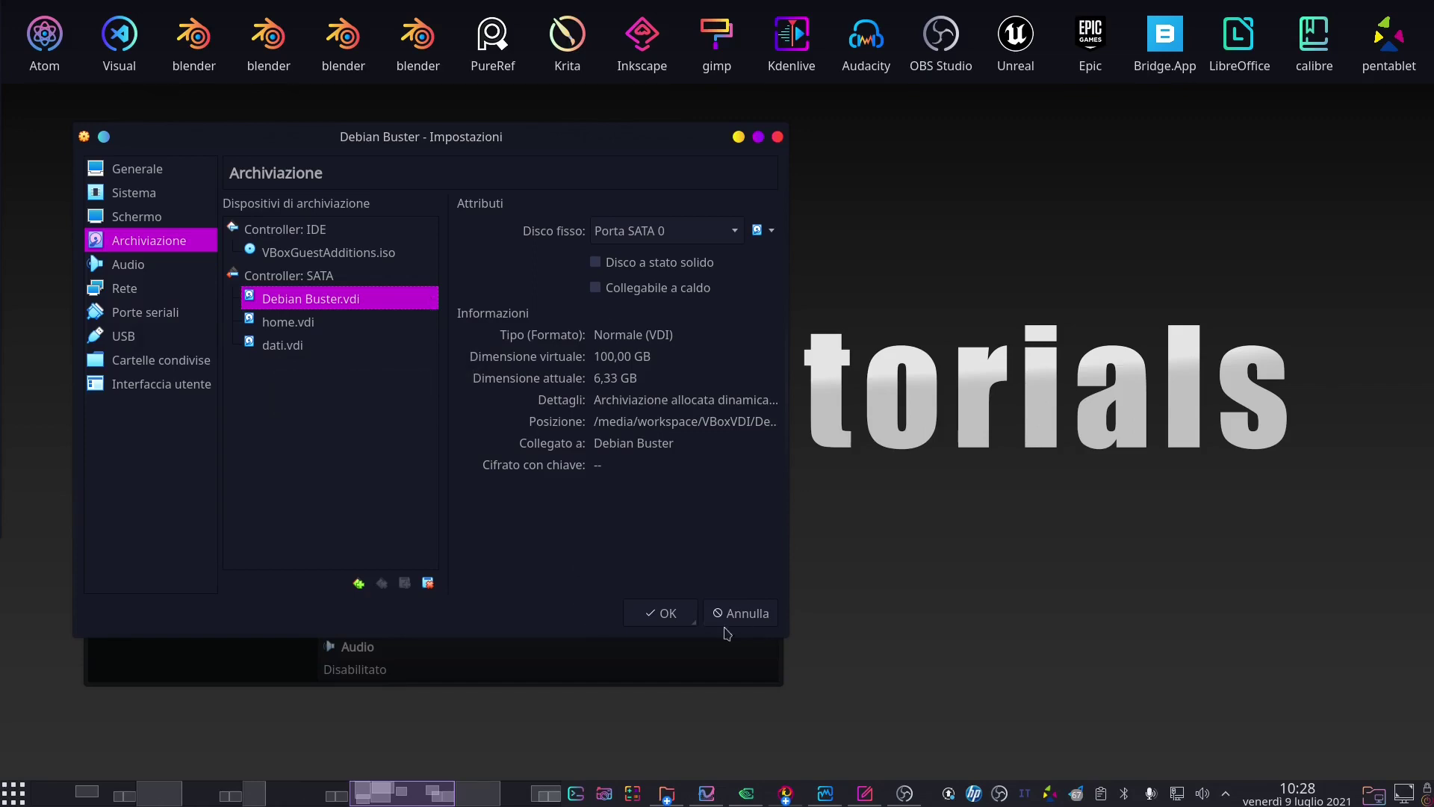
Step: Confirm the storage settings with OK and start the Debian Buster VM
{"action": "left_click", "coordinate": [667, 614]}
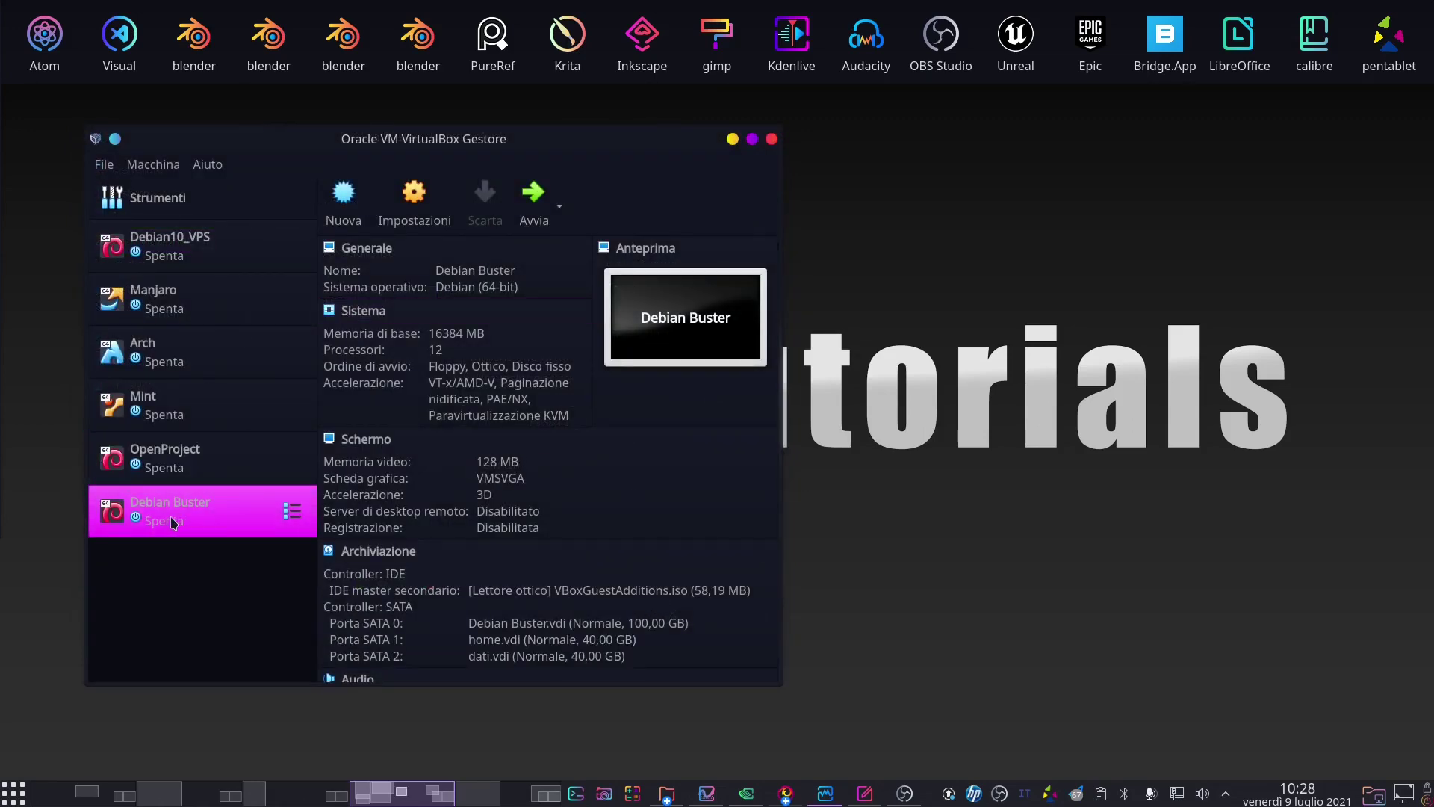
{"action": "left_click", "coordinate": [534, 198]}
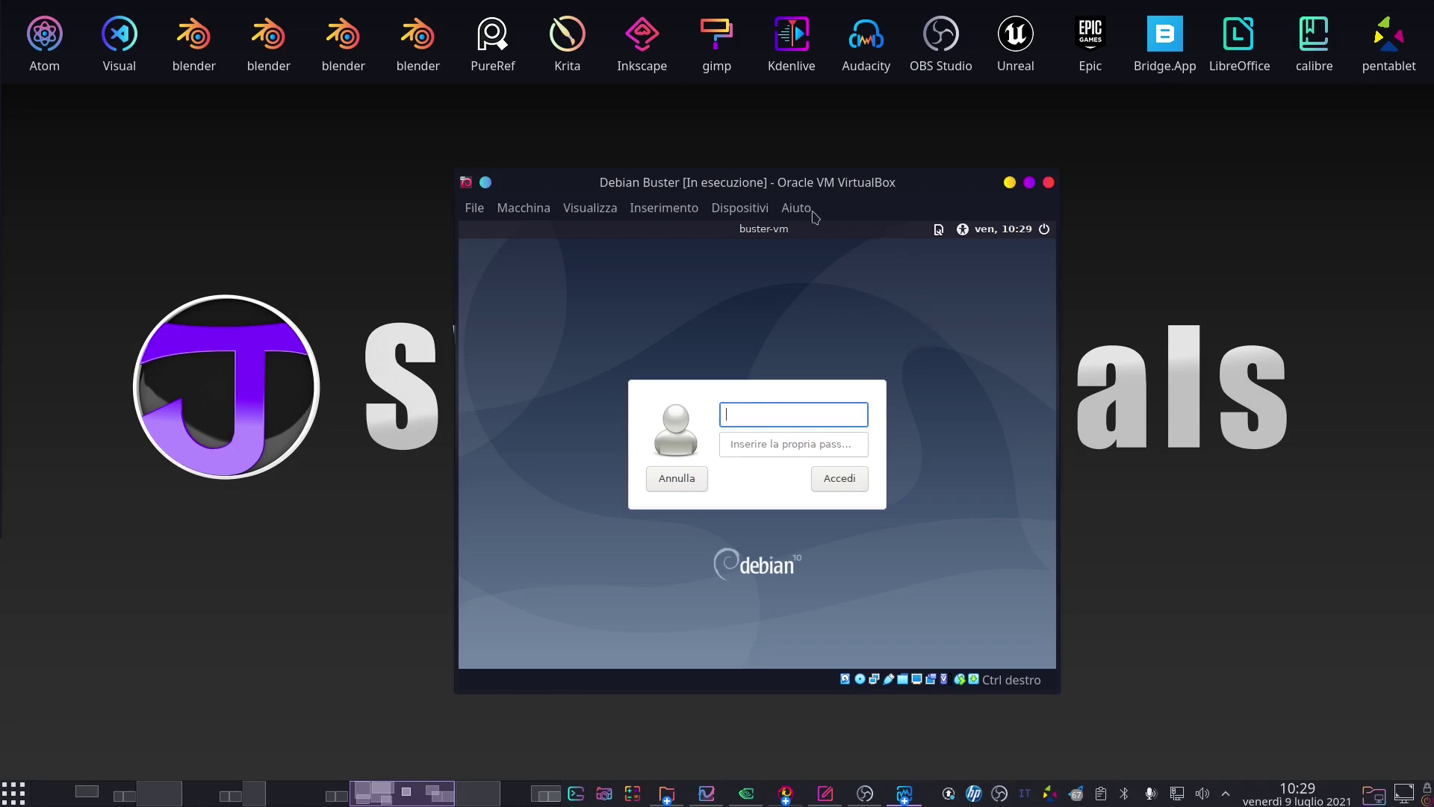
{"action": "left_click_drag", "start_coordinate": [792, 178], "coordinate": [748, 156]}
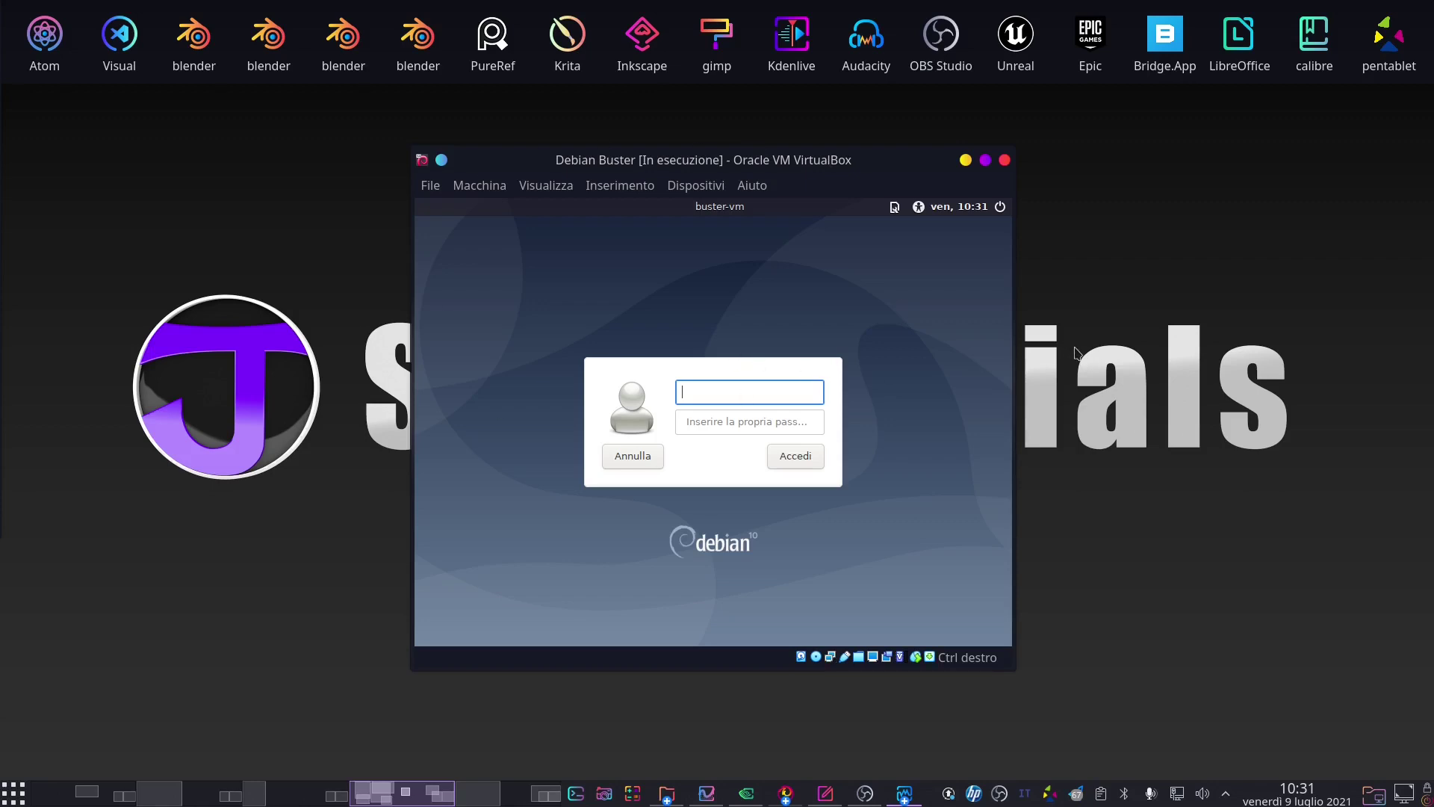
Step: Switch to the text console with Ctrl+Alt+F1 and enter root as the login name
{"action": "key", "text": "ctrl+alt+F1"}
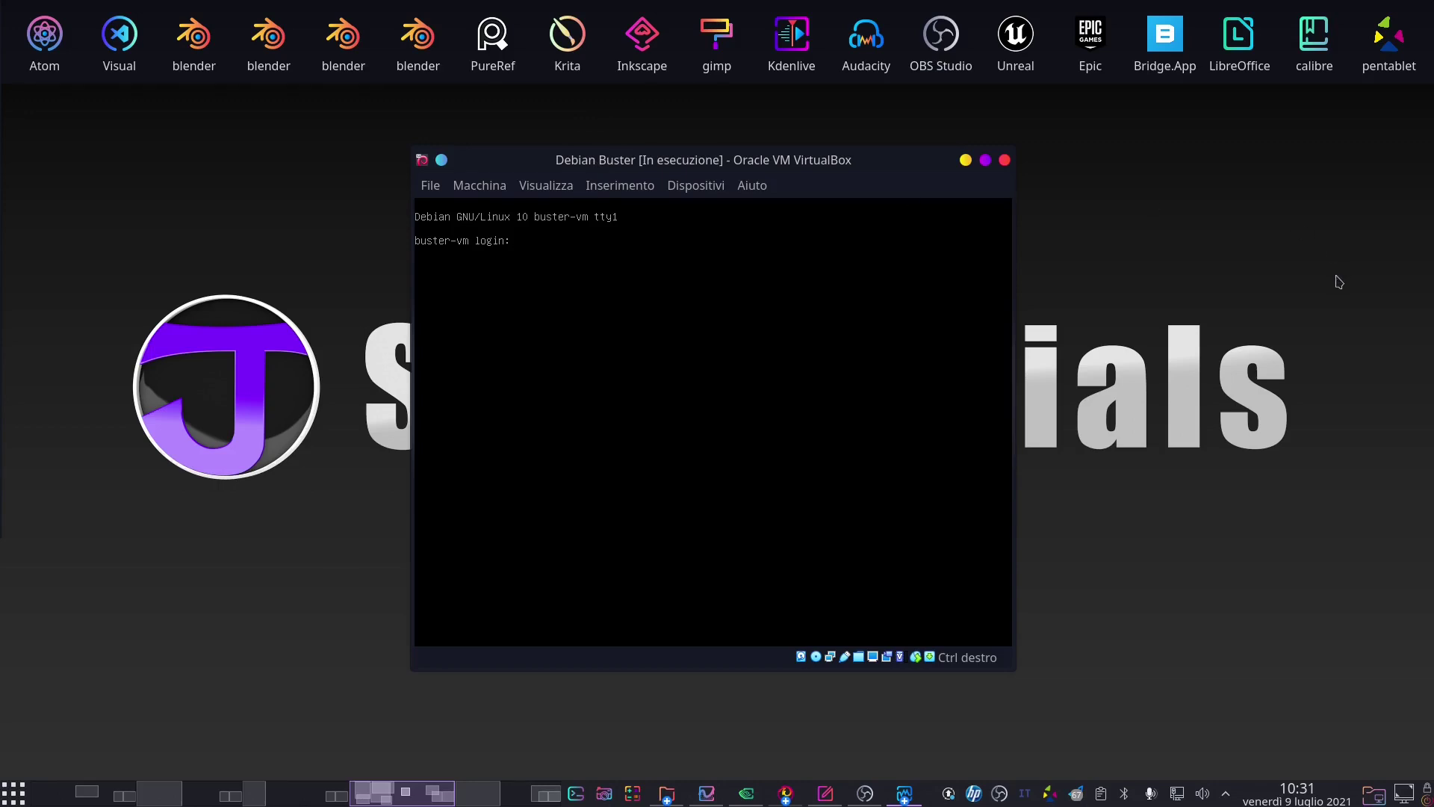
{"action": "type", "text": "root"}
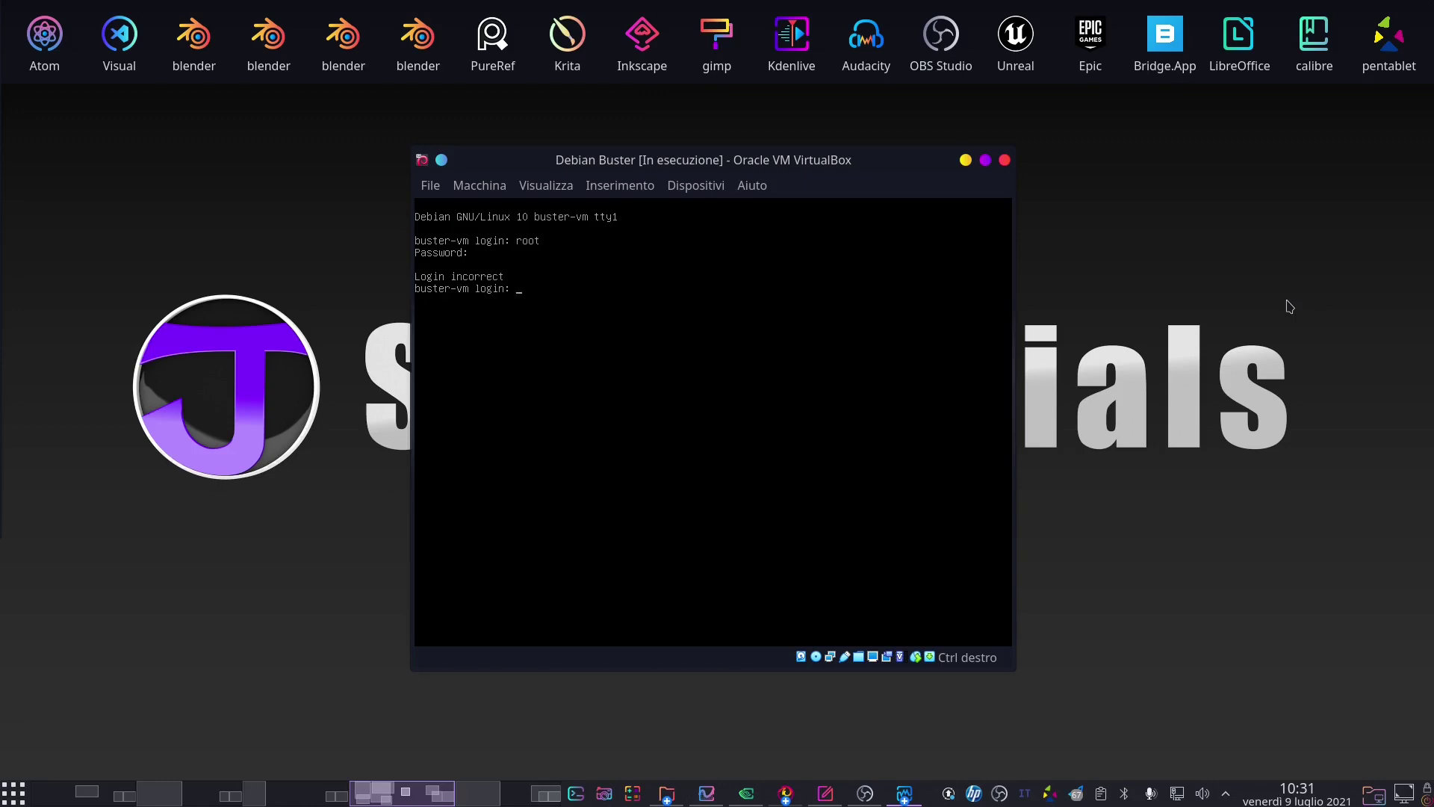
{"action": "type", "text": "oot"}
{"action": "key", "text": "Return"}
{"action": "key", "text": "Return"}
{"action": "key", "text": "Return"}
{"action": "key", "text": "Return"}
{"action": "key", "text": "Return"}
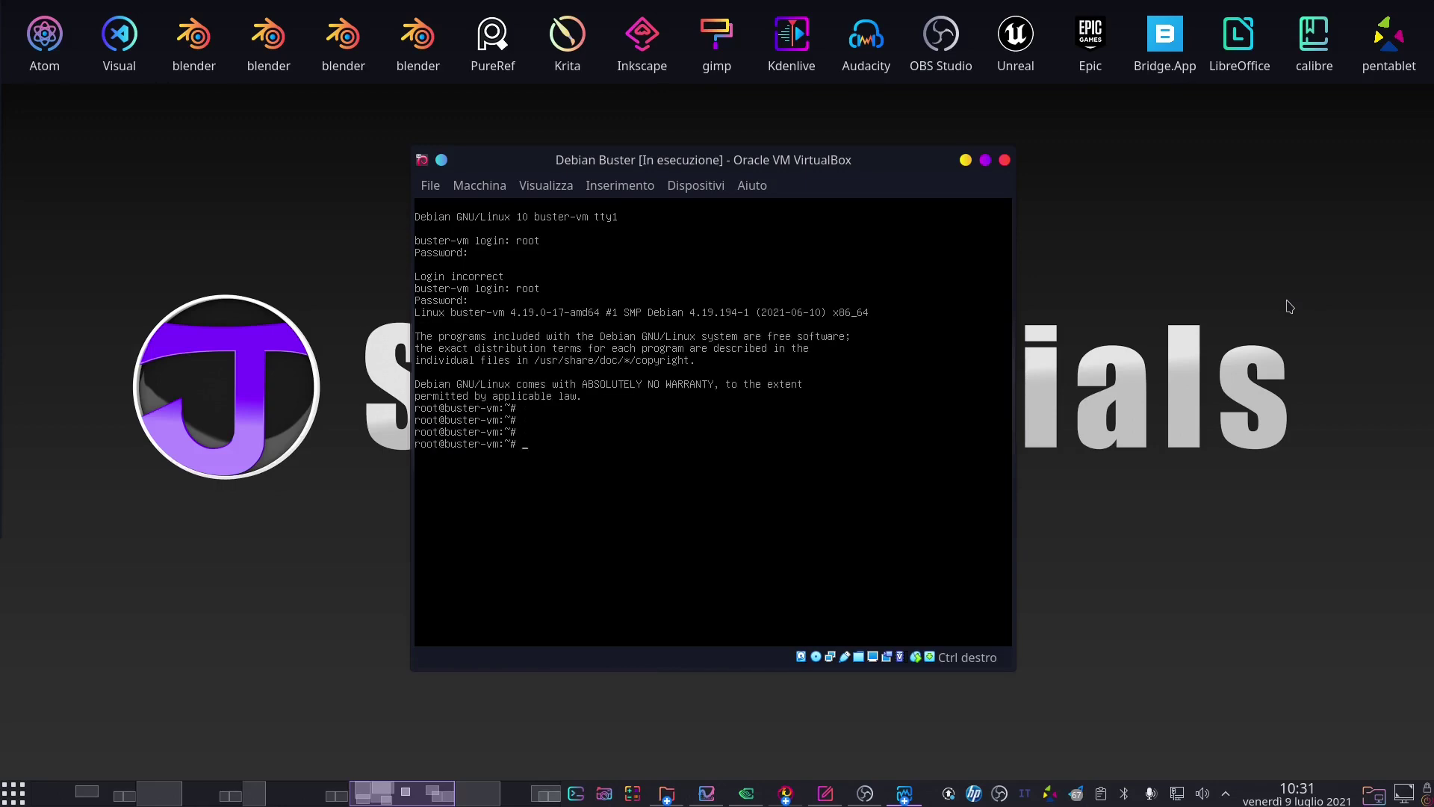